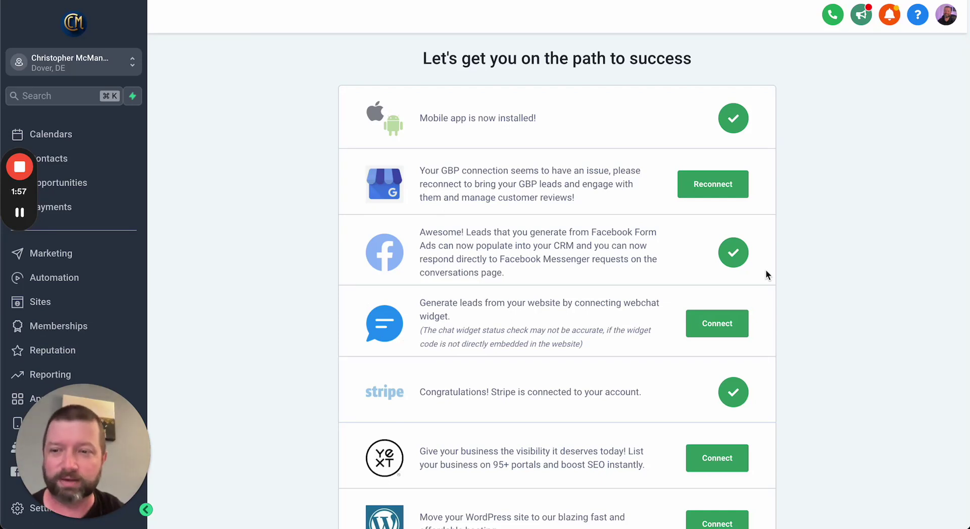
- Start a new campaign in Simple Ads with Facebook as the platform
left_click_drag(83, 436, 244, 335)
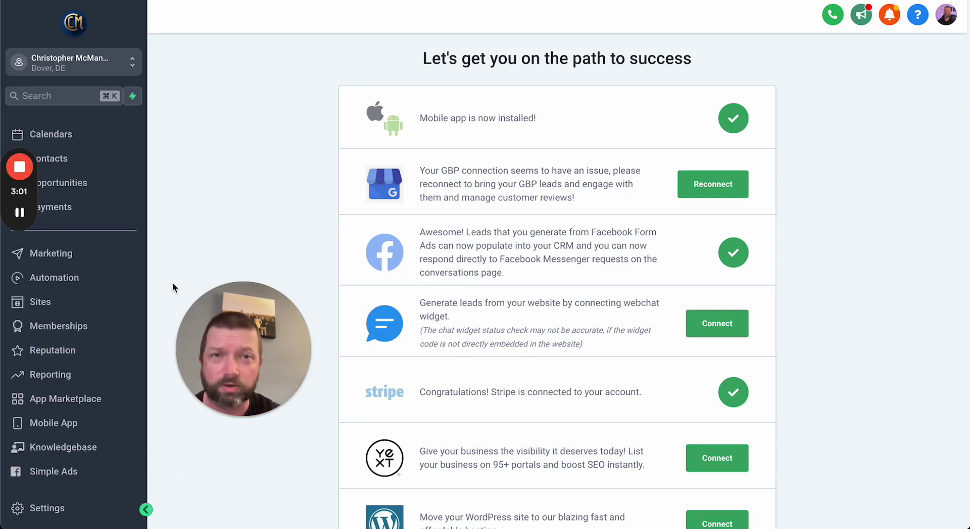
left_click(58, 477)
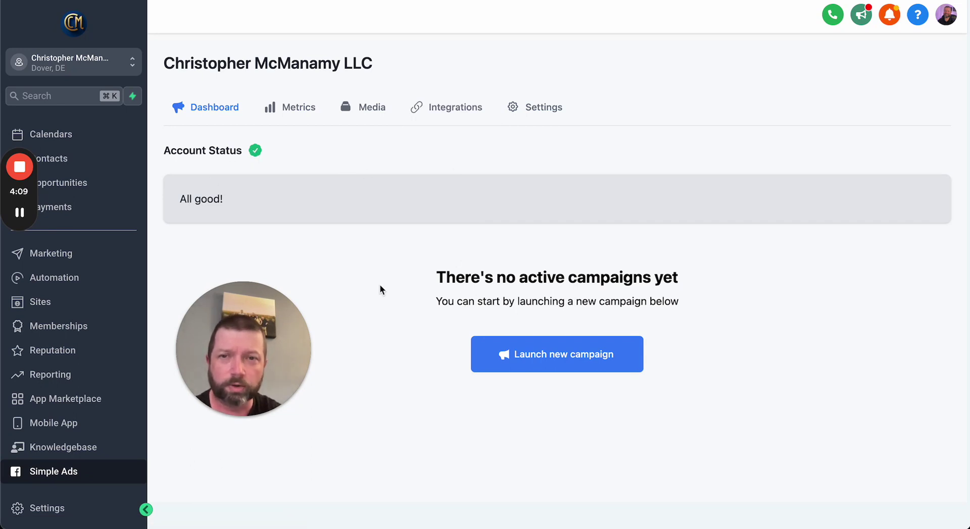
left_click(555, 364)
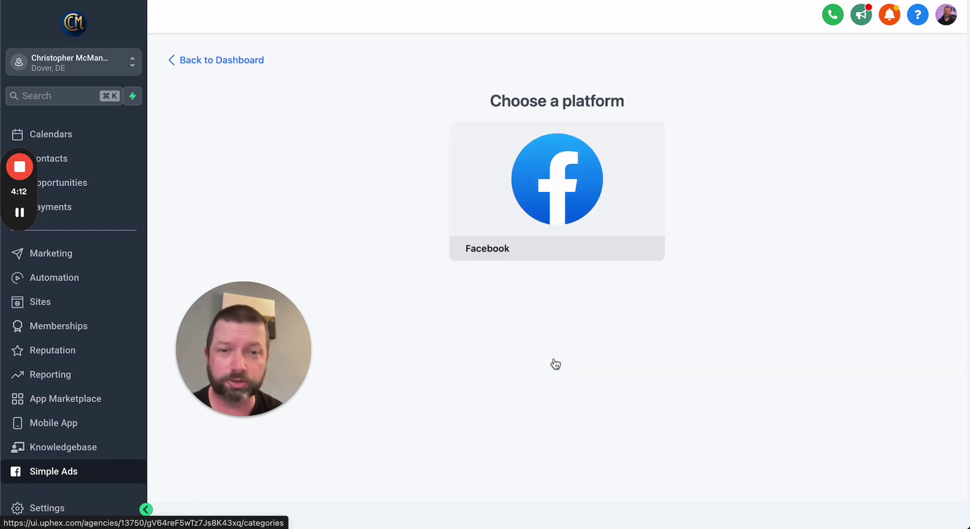
left_click(550, 198)
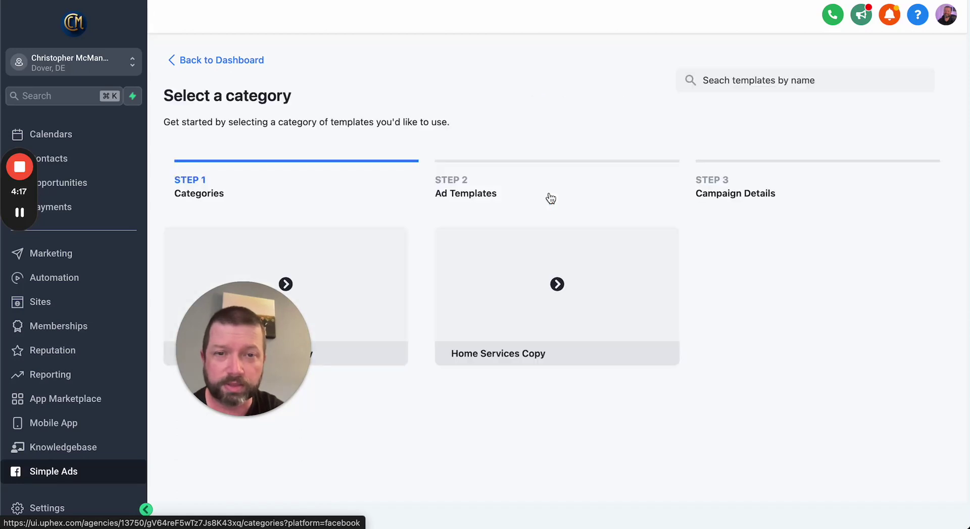
left_click_drag(250, 325, 72, 419)
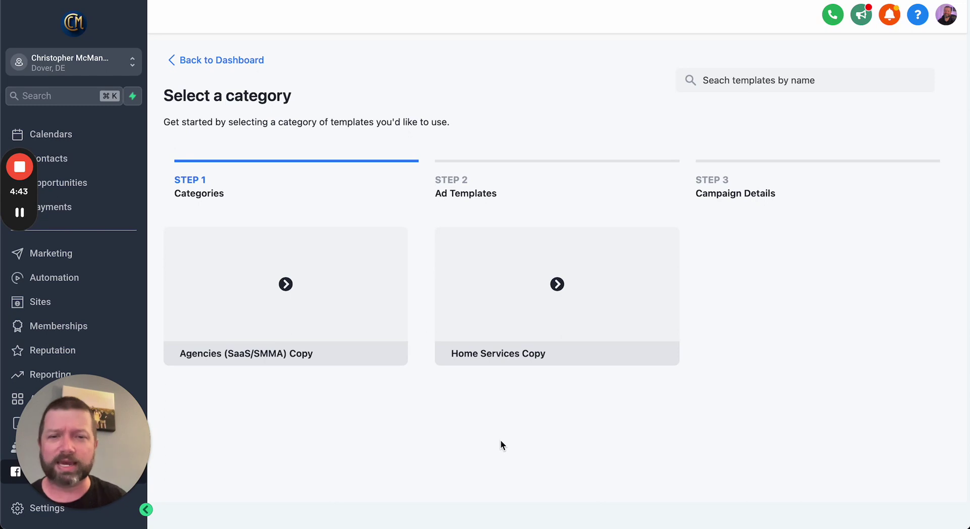
- Choose the Home Services Copy category and open its Plumbing Copy subcategory of ad templates
left_click(555, 285)
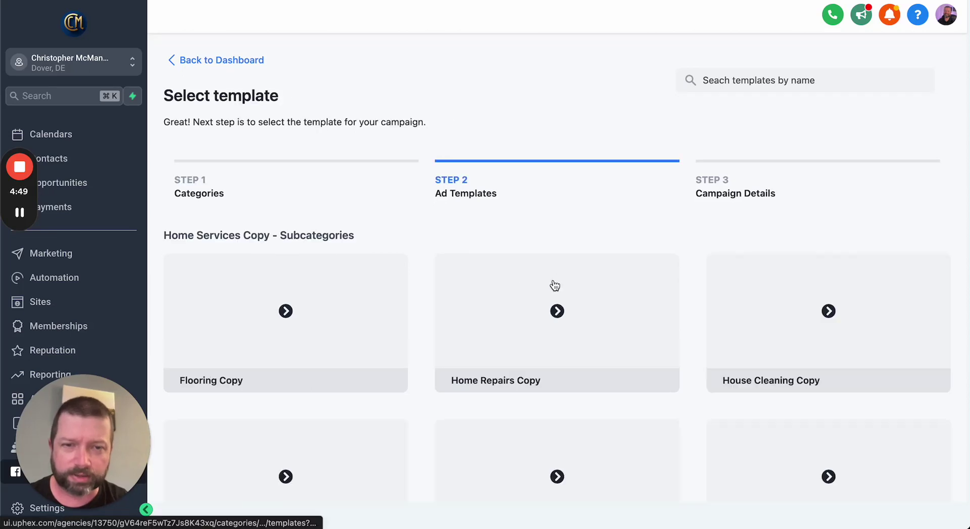
scroll(695, 316, "down", 2)
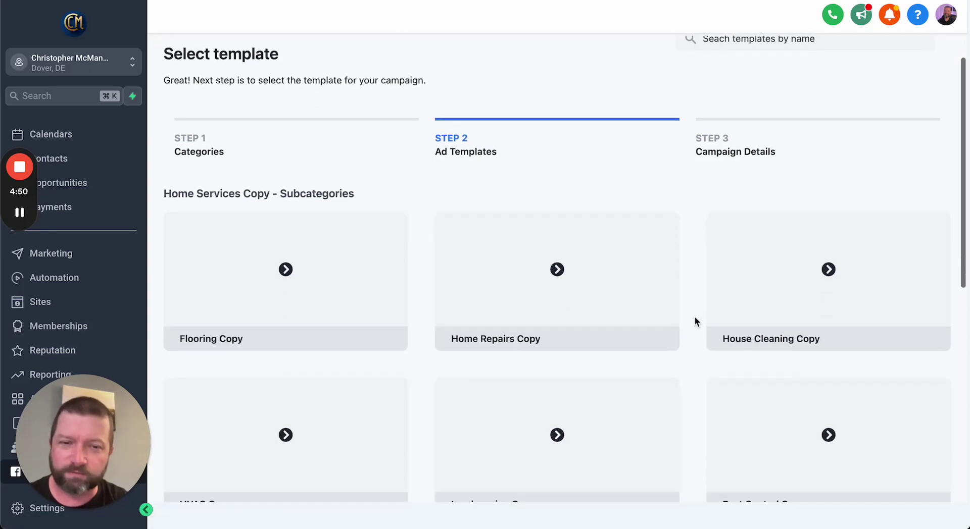
scroll(695, 317, "down", 5)
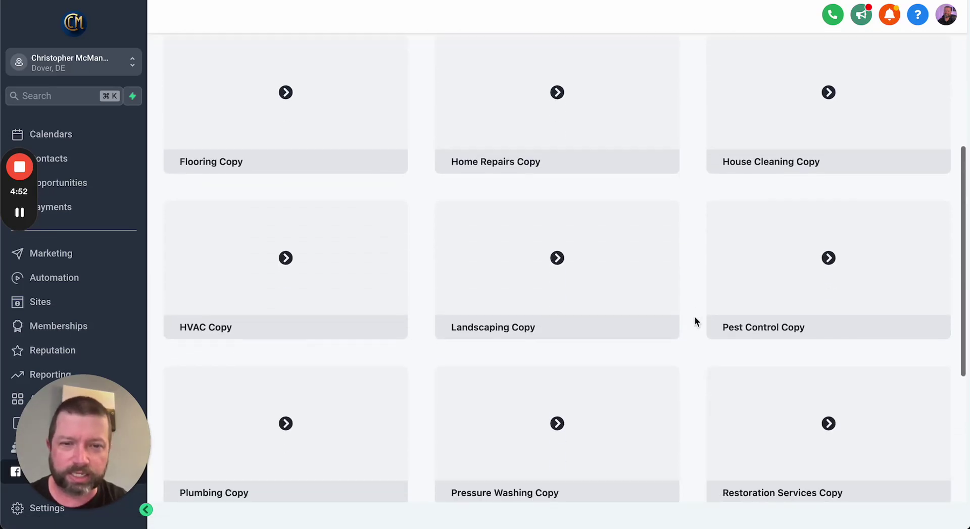
scroll(695, 318, "down", 3)
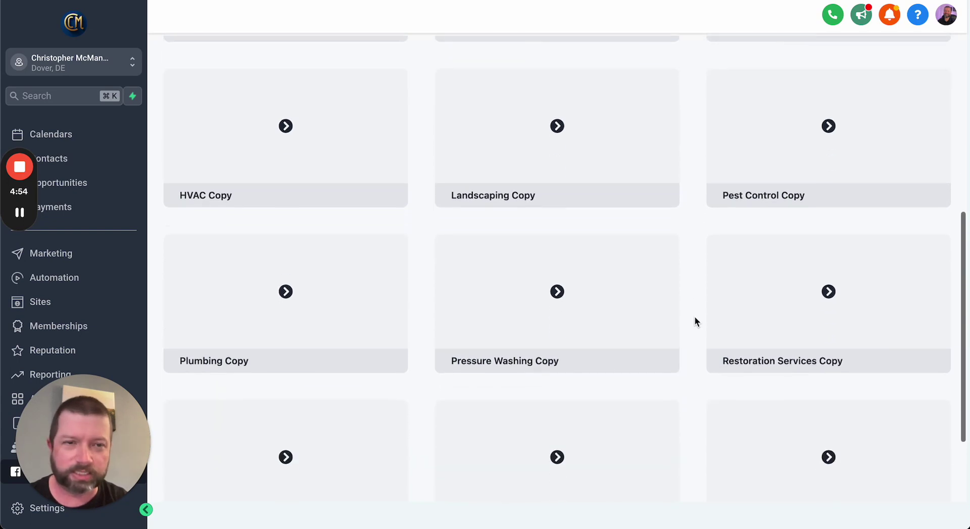
scroll(695, 317, "down", 3)
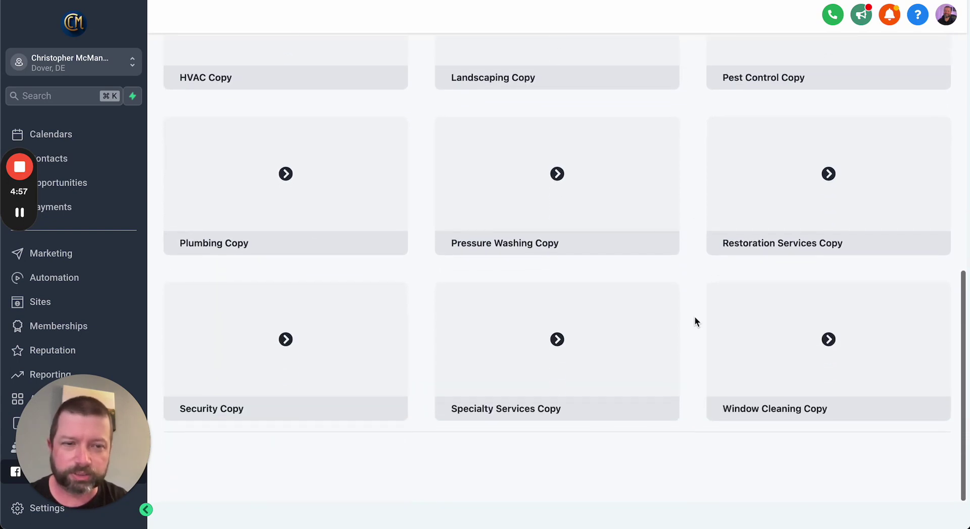
scroll(695, 321, "up", 6)
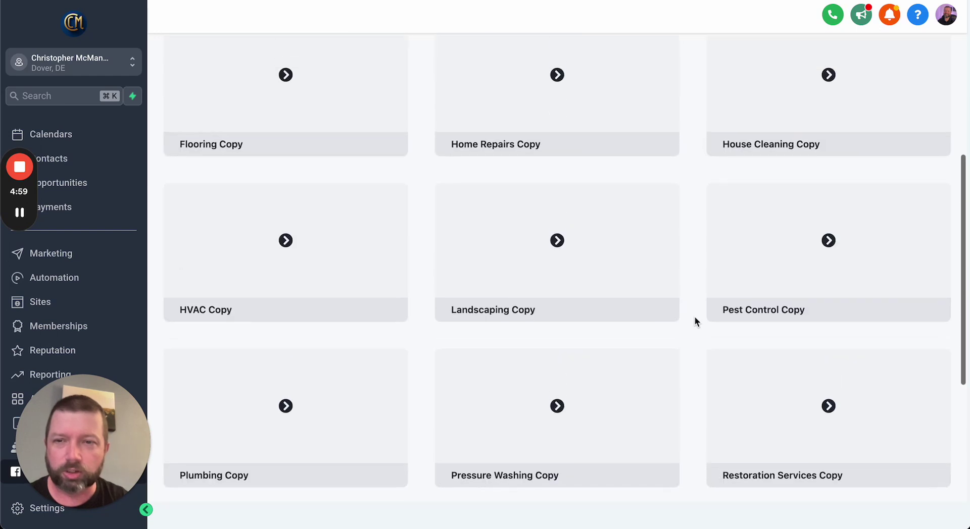
scroll(695, 318, "down", 1)
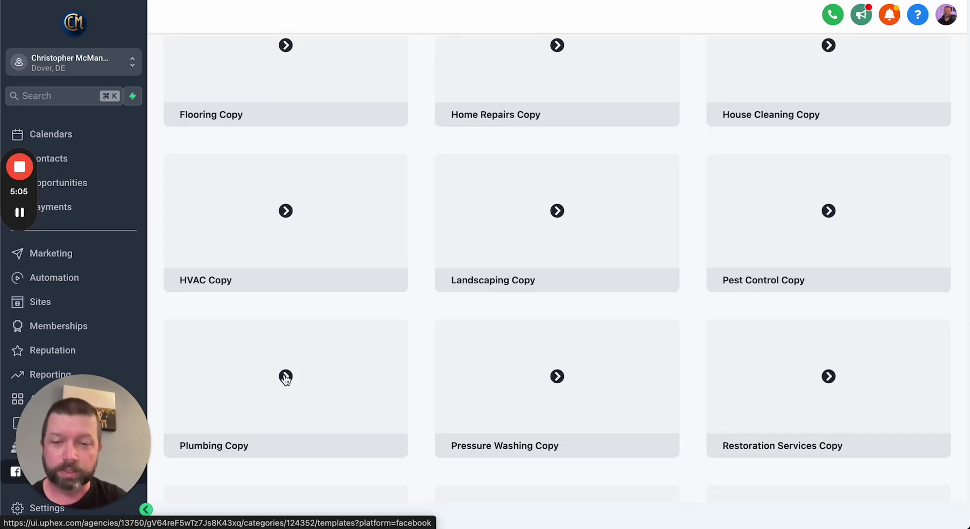
left_click(285, 377)
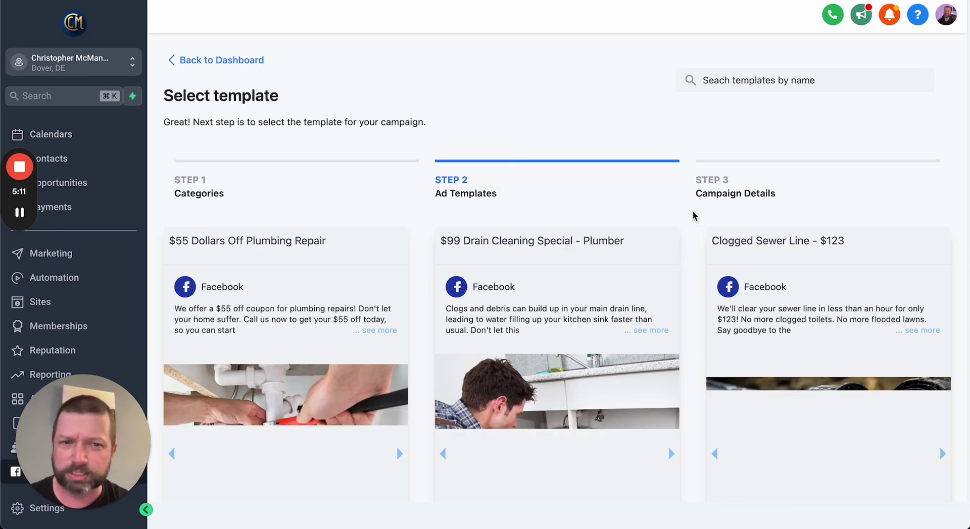
- Look through the plumbing ad templates and preview the Water Leak Only $99 ad, closing the preview when done
scroll(693, 214, "down", 1)
scroll(692, 212, "down", 1)
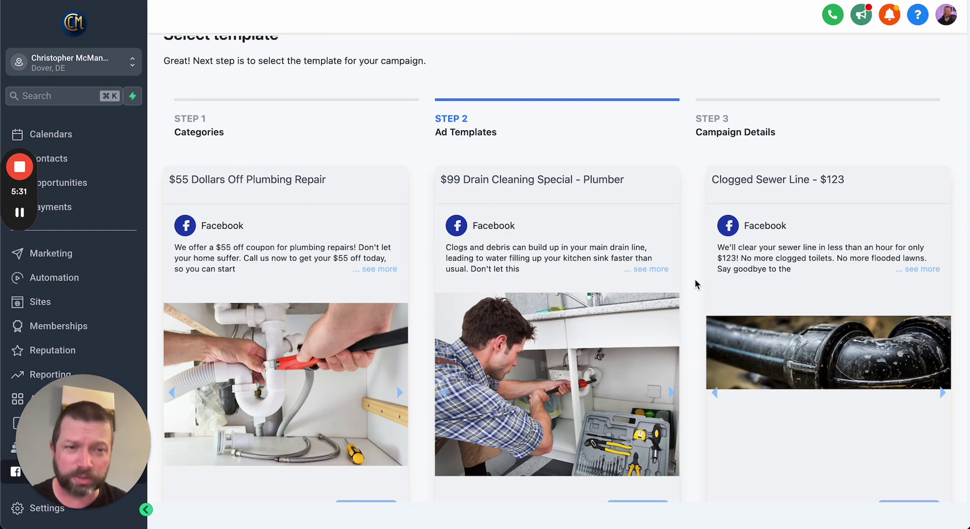
scroll(695, 280, "down", 5)
scroll(695, 284, "down", 2)
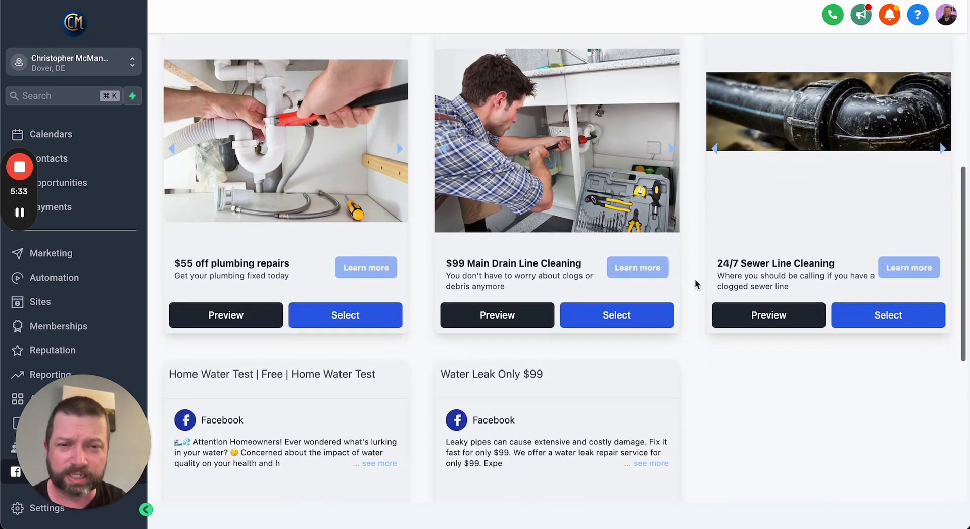
scroll(695, 281, "down", 5)
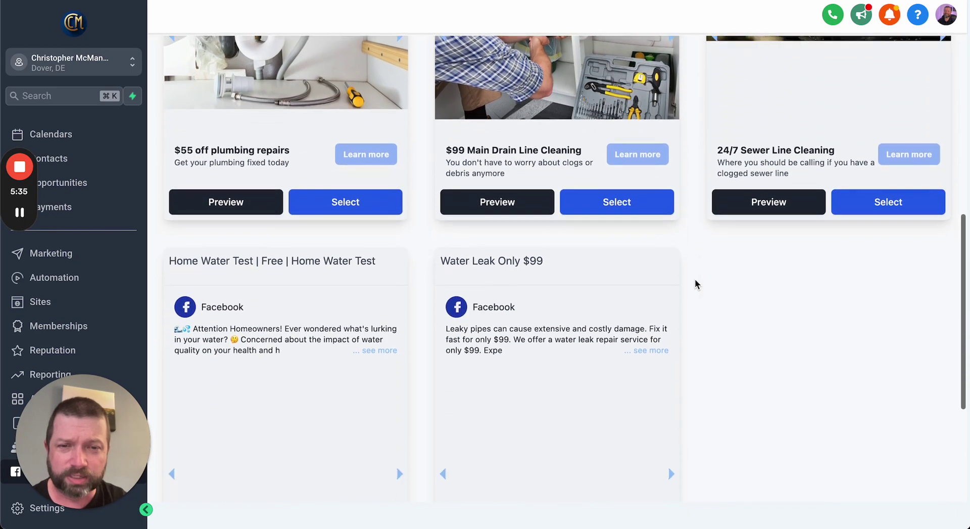
scroll(695, 284, "down", 1)
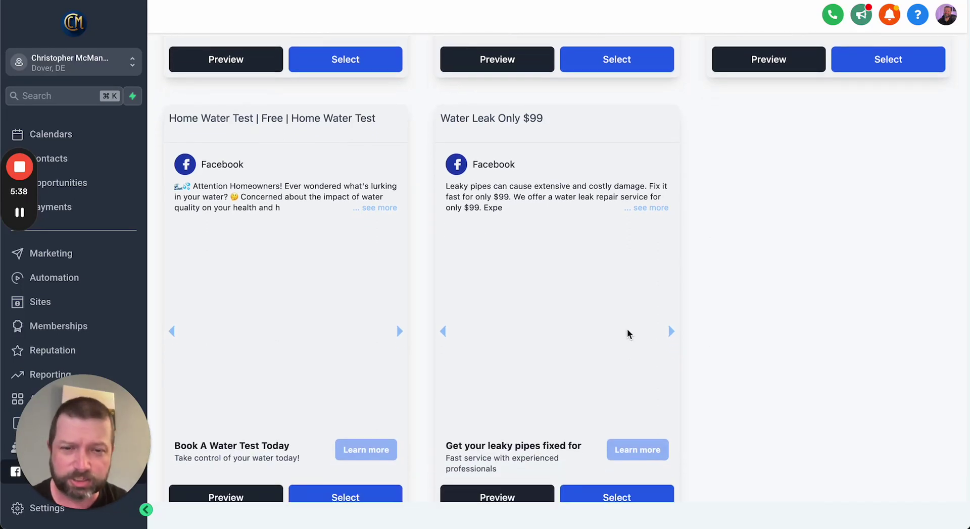
scroll(733, 318, "down", 2)
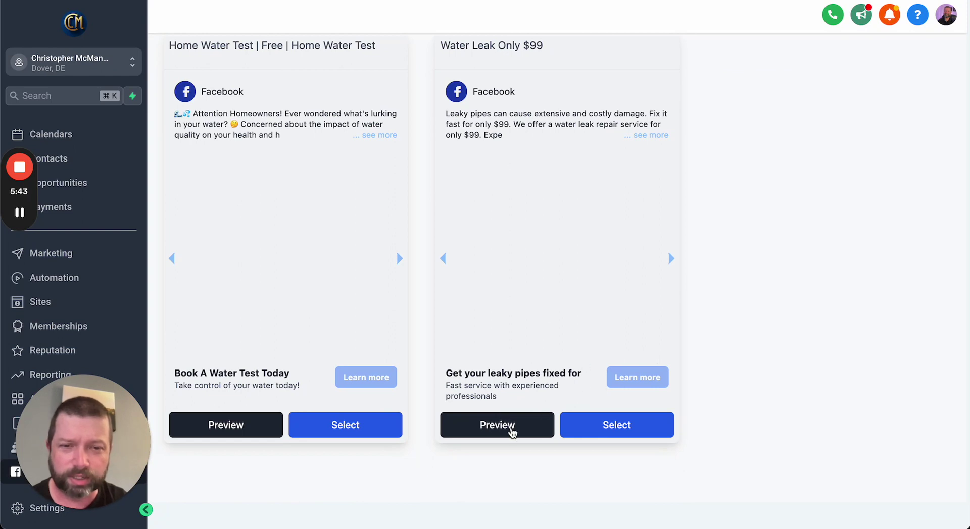
left_click(497, 426)
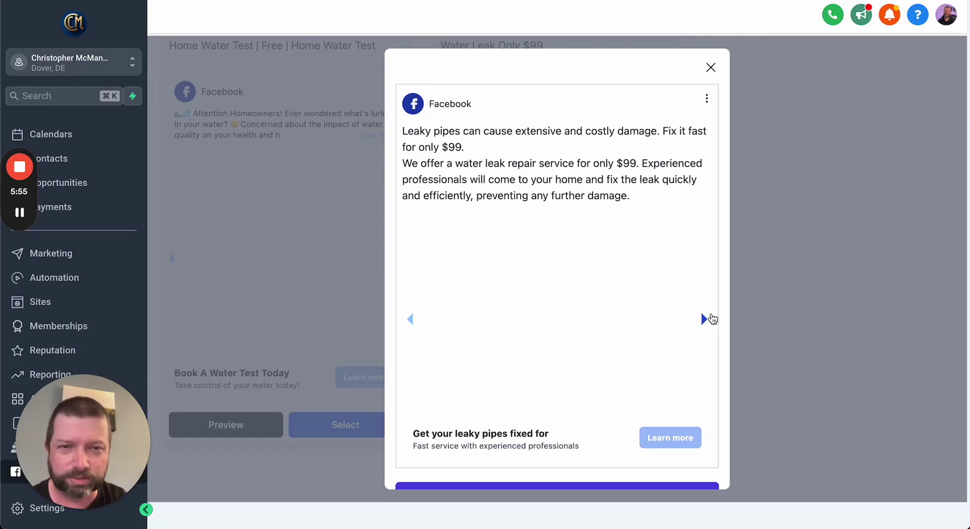
left_click(710, 64)
scroll(725, 145, "up", 10)
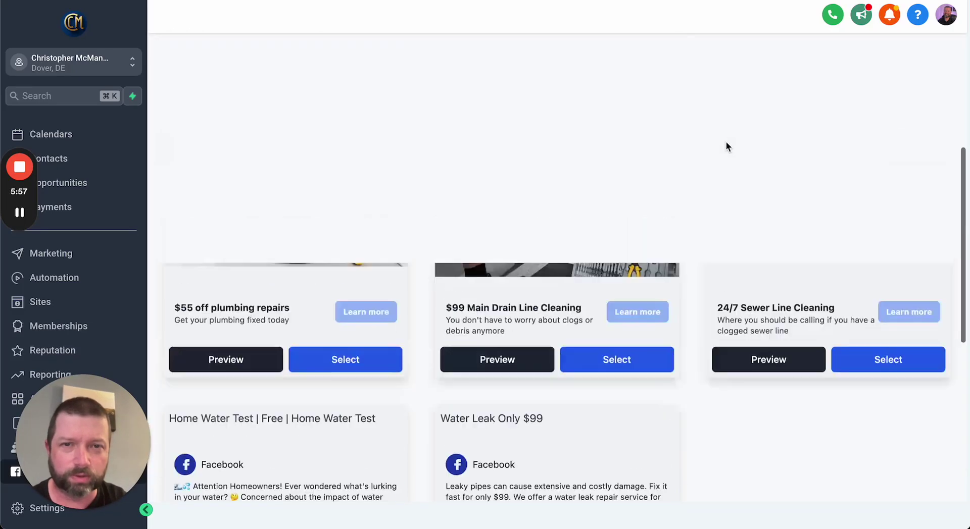
scroll(726, 145, "down", 4)
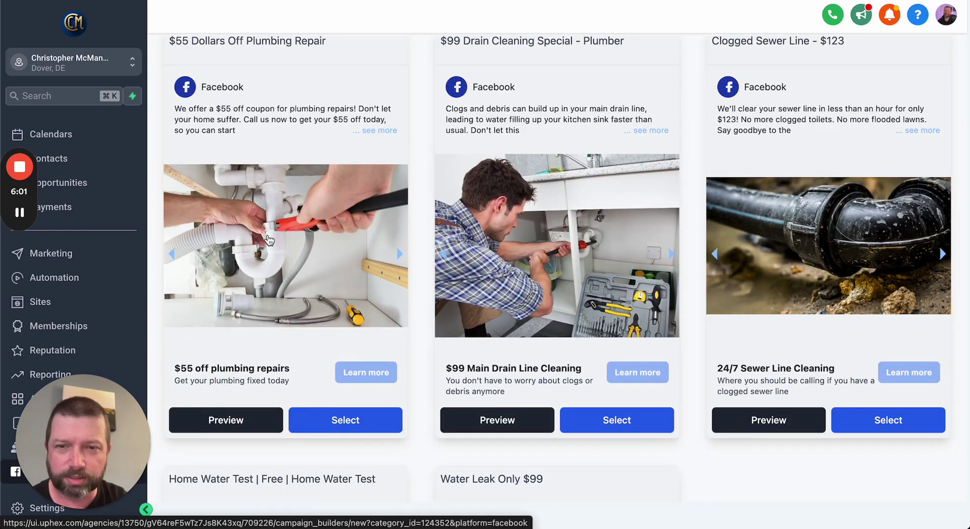
left_click(269, 241)
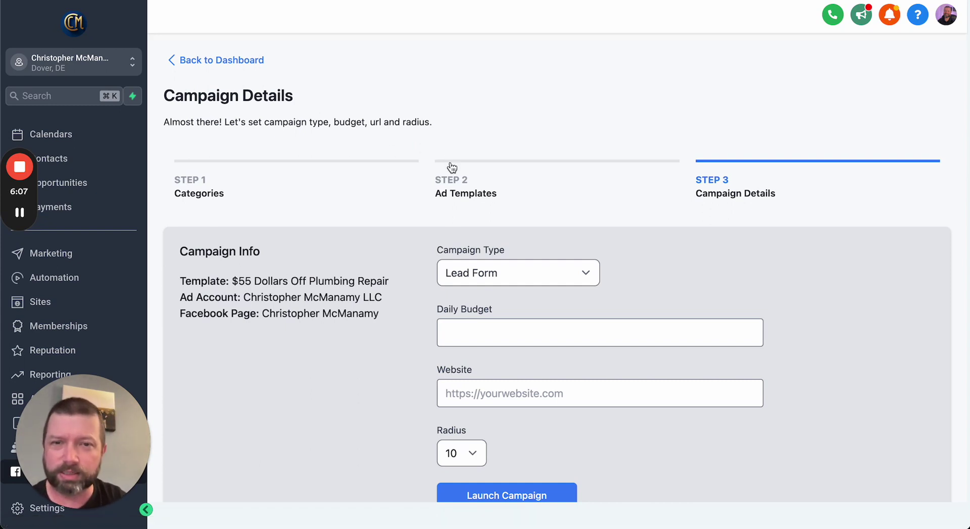
left_click(450, 189)
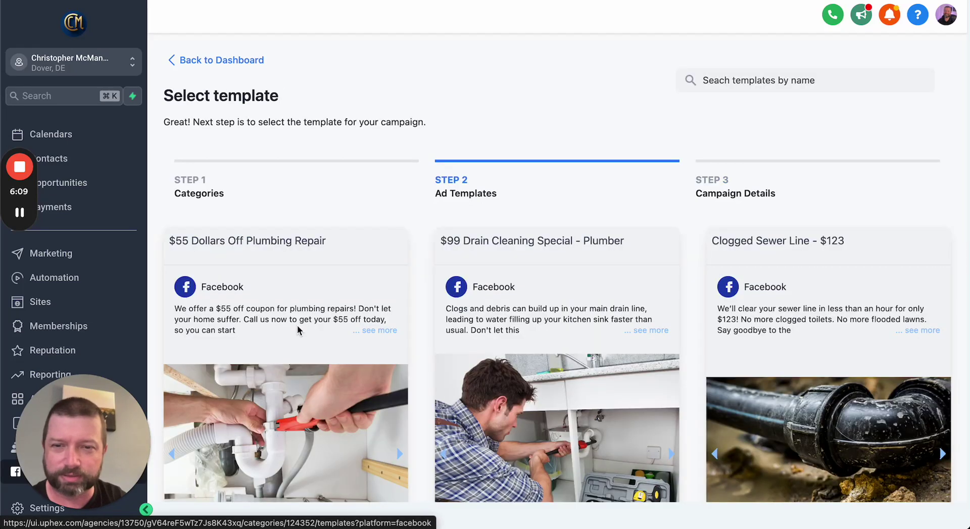
- Preview the $55 Dollars Off Plumbing Repair template and select it as the campaign's ad
scroll(297, 331, "down", 4)
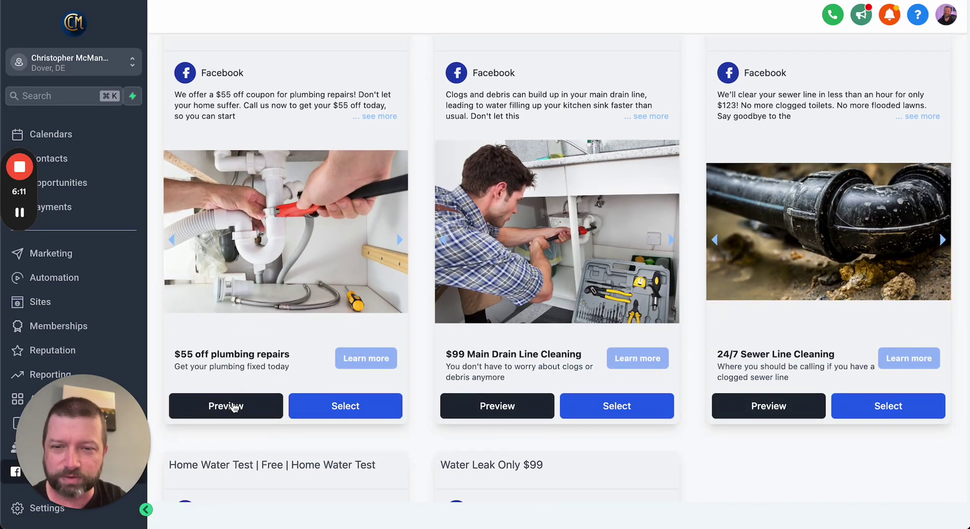
left_click(234, 408)
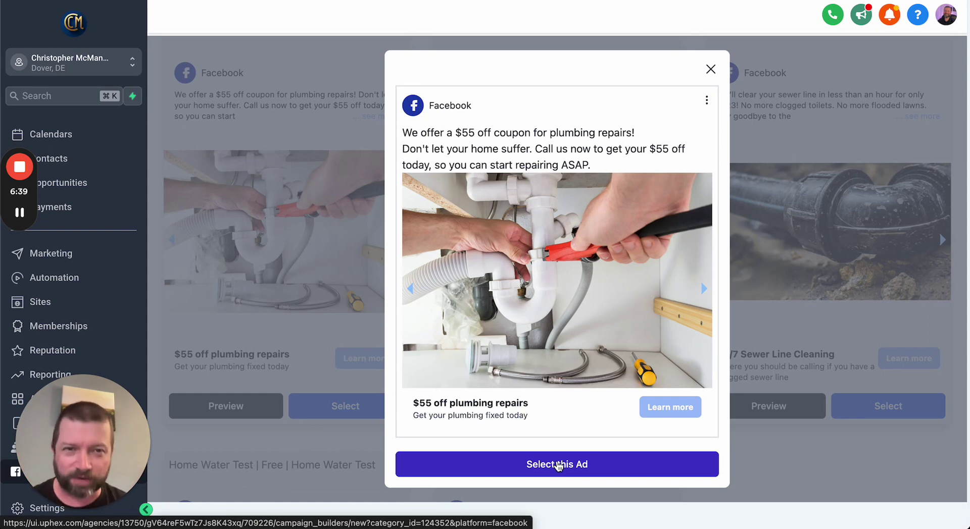
left_click(549, 469)
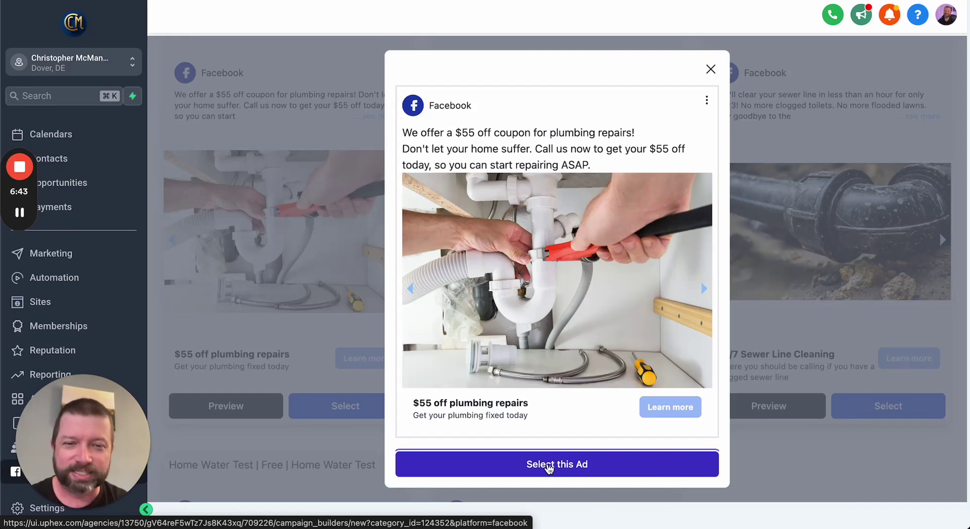
- Choose Lead Form as the campaign type and set the daily budget to 10
scroll(811, 367, "down", 3)
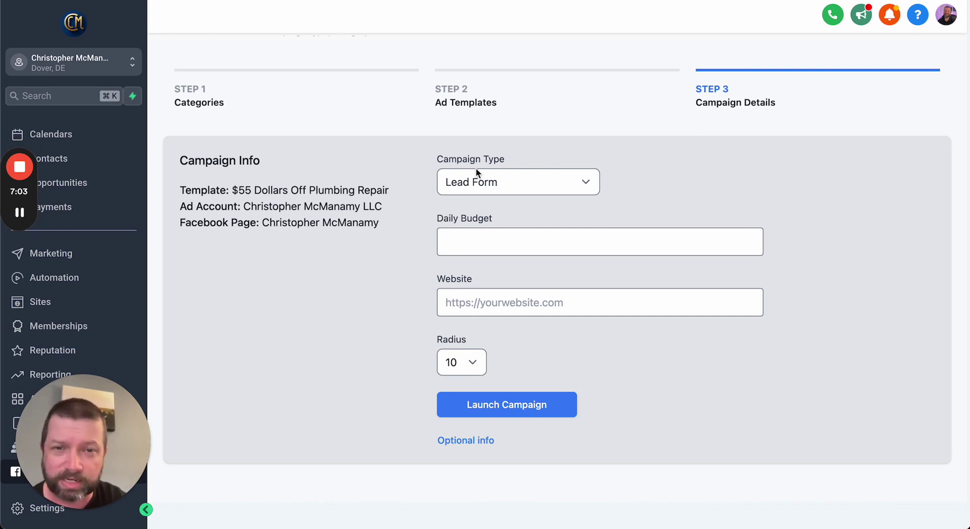
left_click(580, 182)
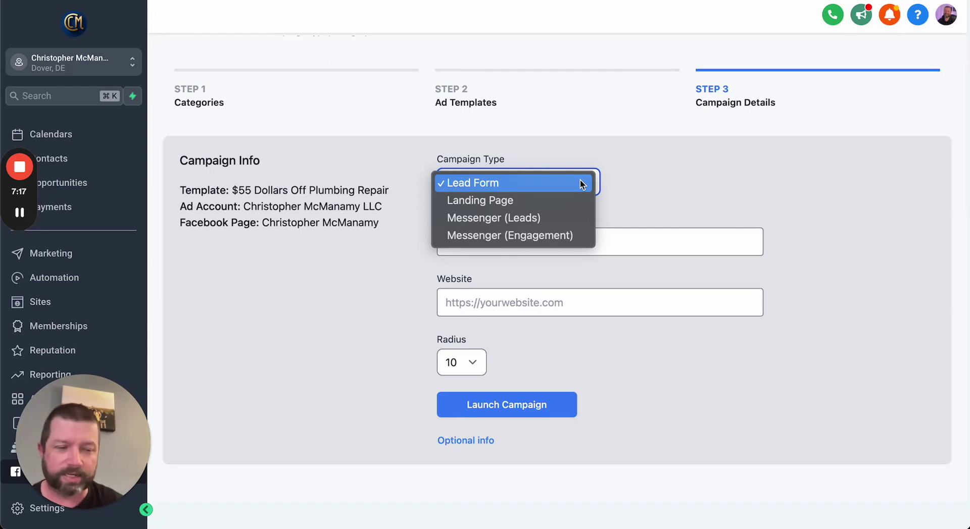
left_click(483, 184)
left_click(480, 245)
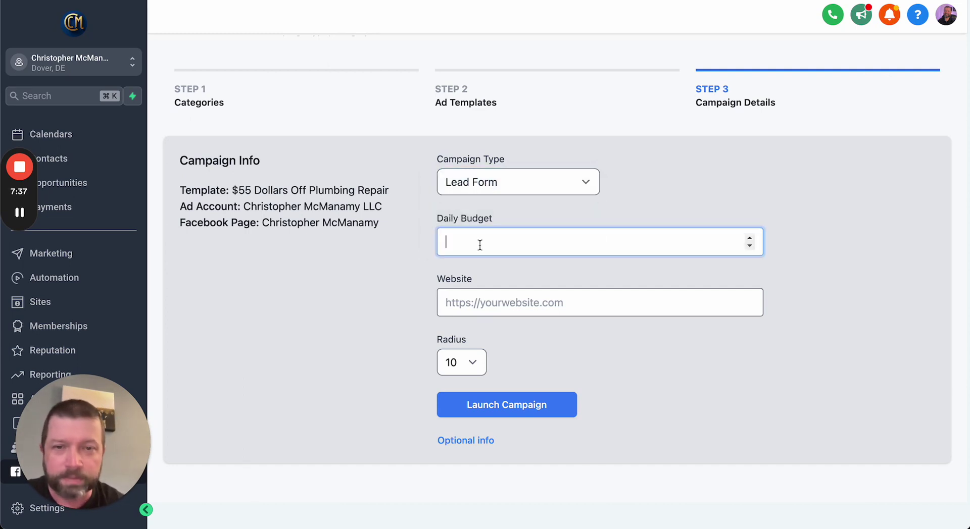
type("10")
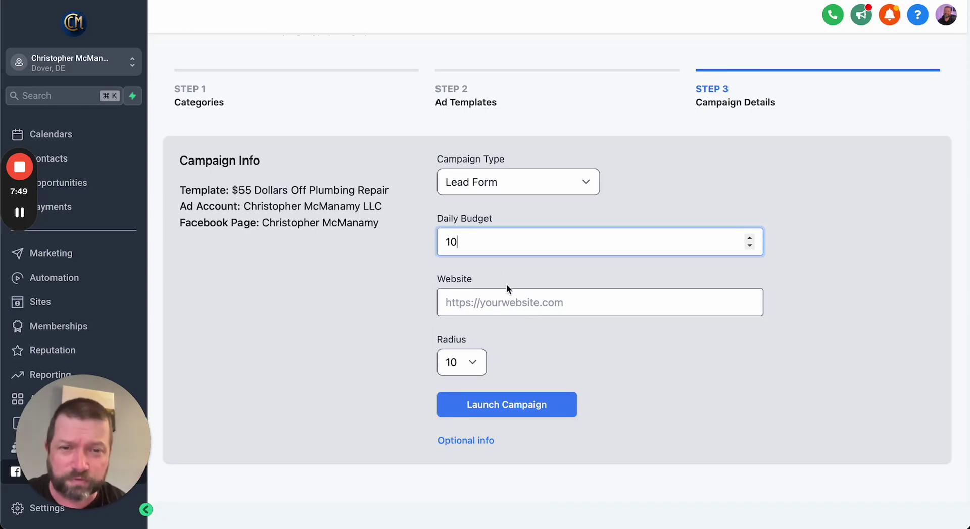
- Enter the full address of the business website's /apply page as the campaign website
left_click(507, 300)
type("h")
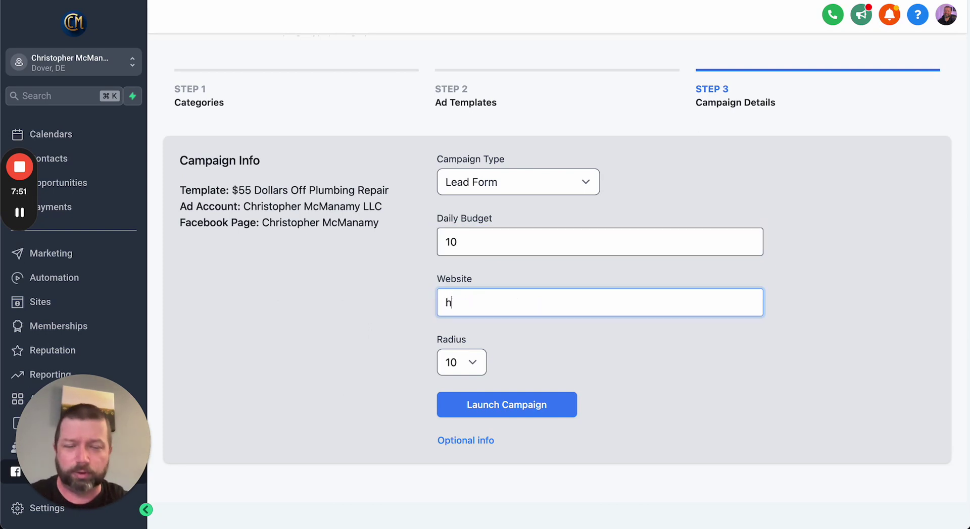
type("ttps://www.chrism")
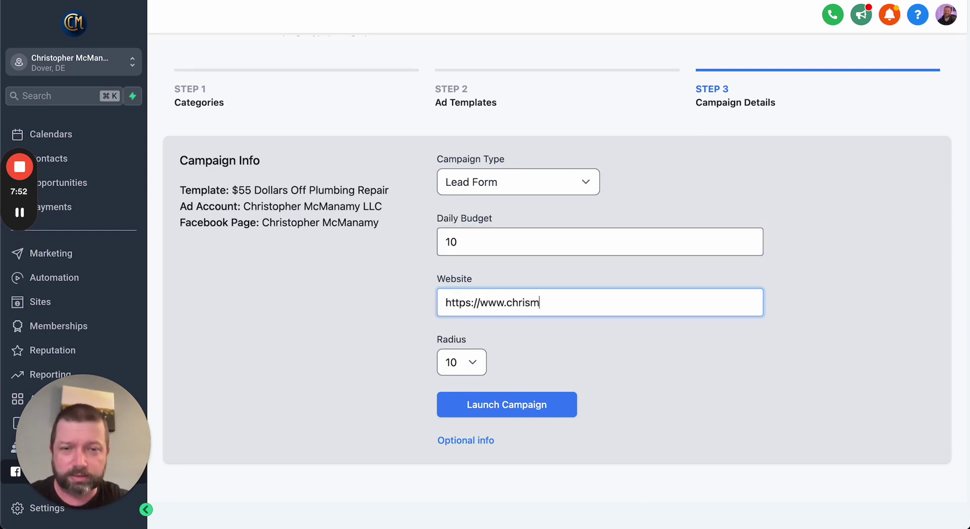
type("cmanamy.com/apply")
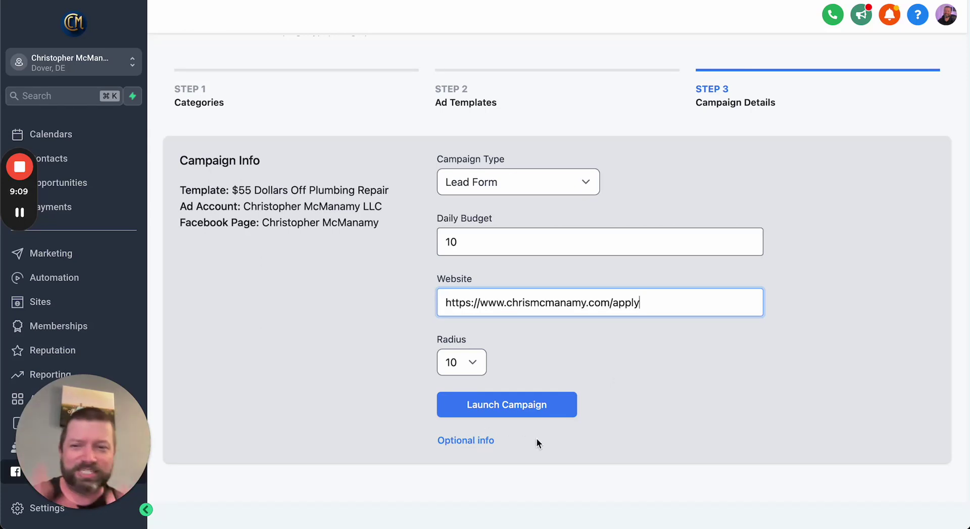
- Show the campaign's optional settings and expand the Location section
left_click(465, 442)
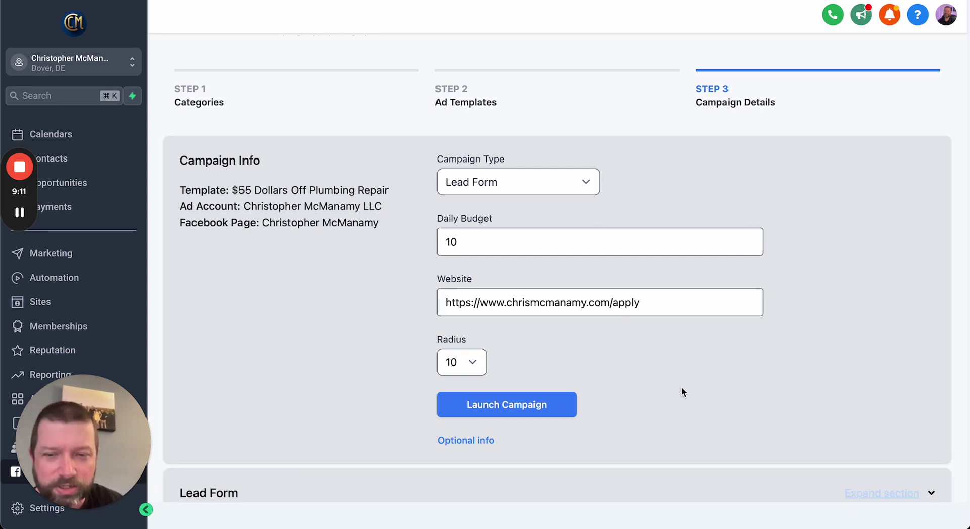
scroll(798, 388, "down", 5)
scroll(798, 388, "down", 2)
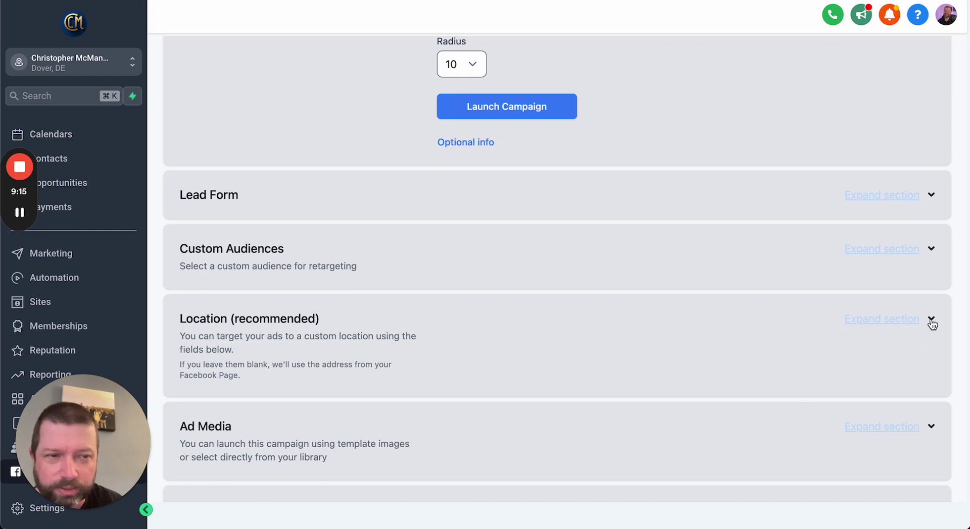
left_click(868, 319)
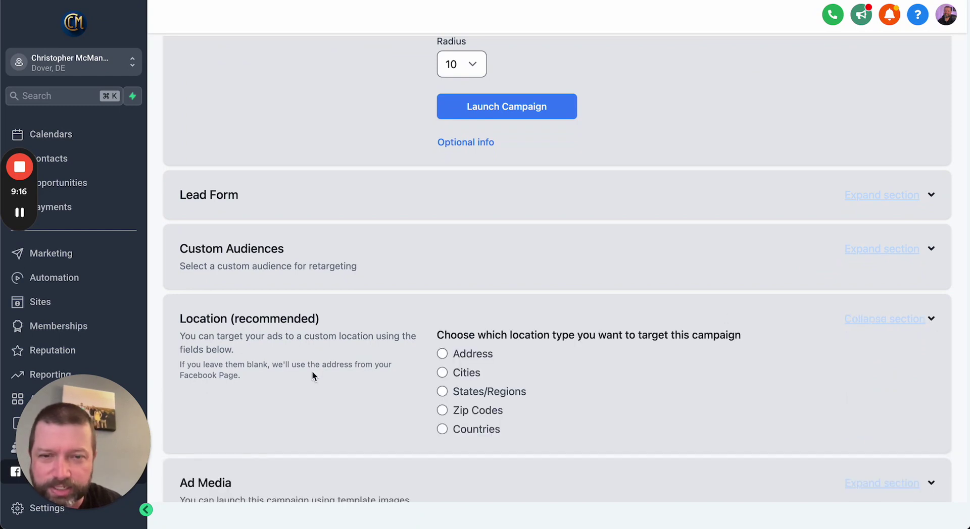
- Target the campaign by States/Regions and add Arizona - United States
scroll(314, 372, "down", 2)
left_click(442, 321)
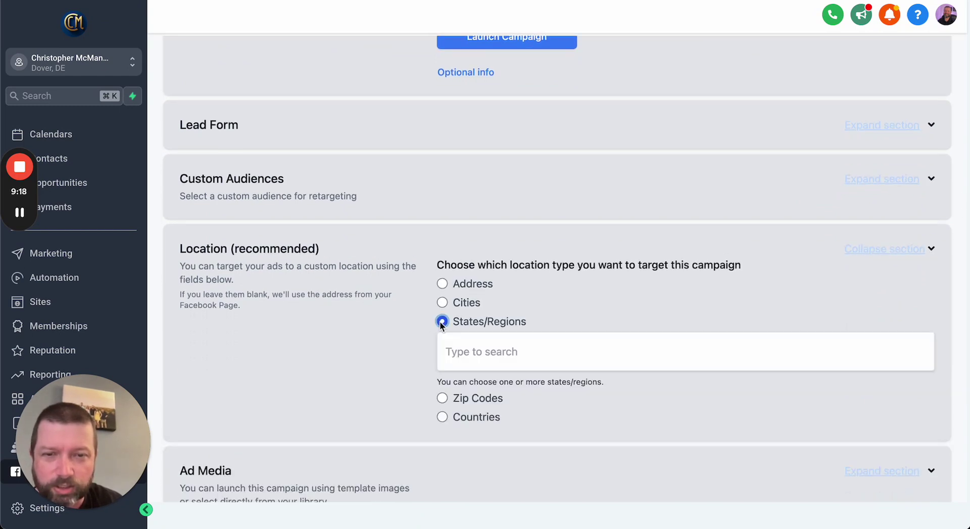
left_click(501, 351)
type("Arizona")
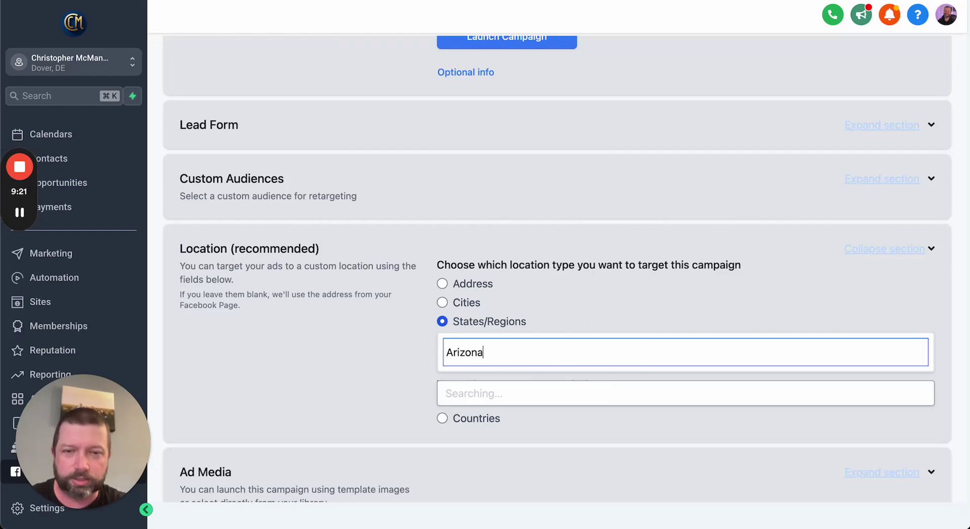
left_click(508, 400)
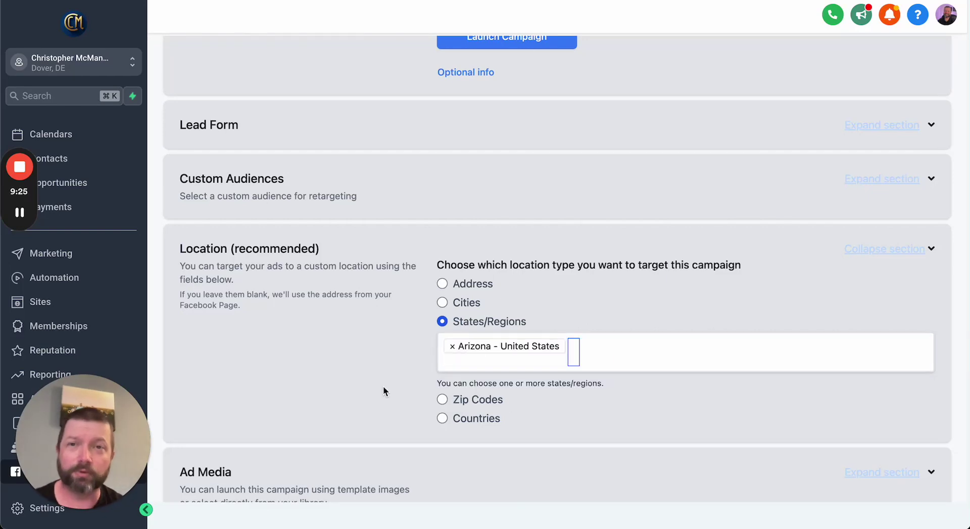
- Switch the location targeting to Cities and add Phoenix - Arizona
left_click(443, 304)
left_click(477, 329)
type("Phoenix, ")
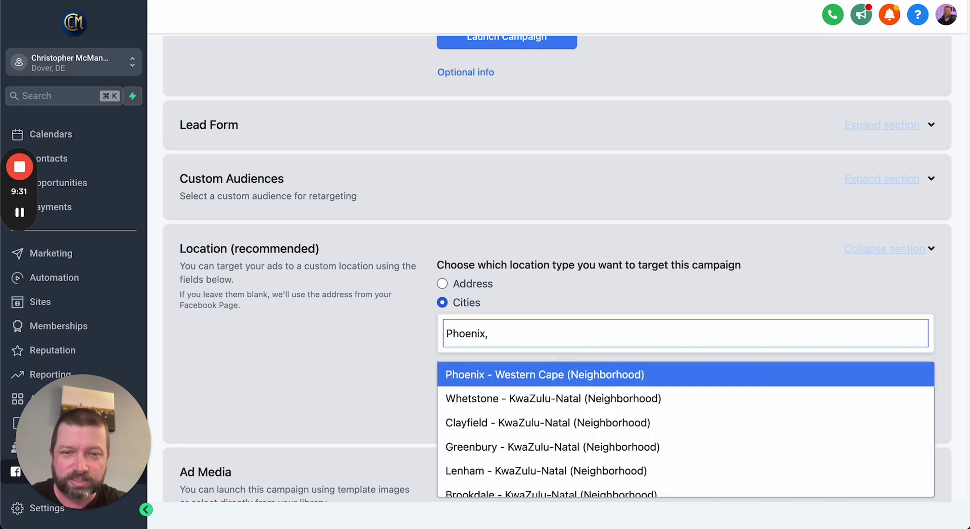
type("Arizona")
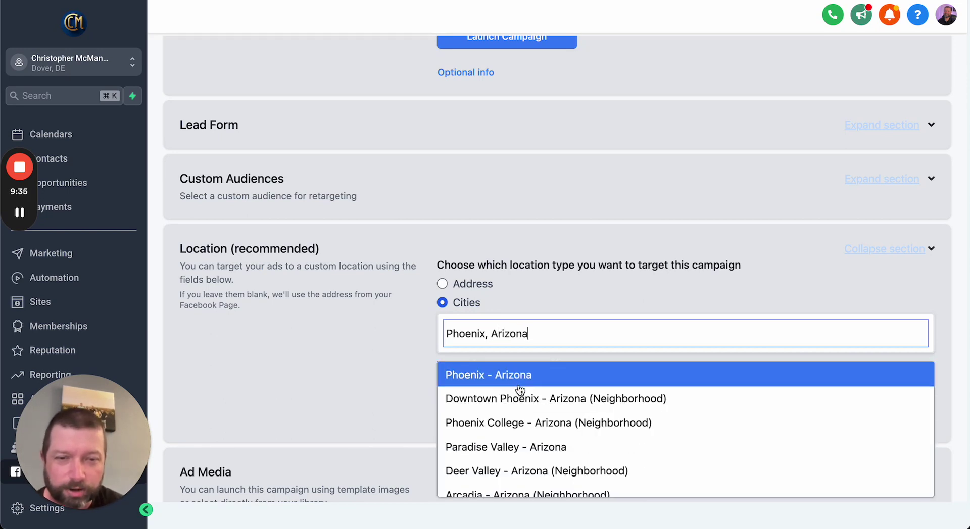
left_click(515, 381)
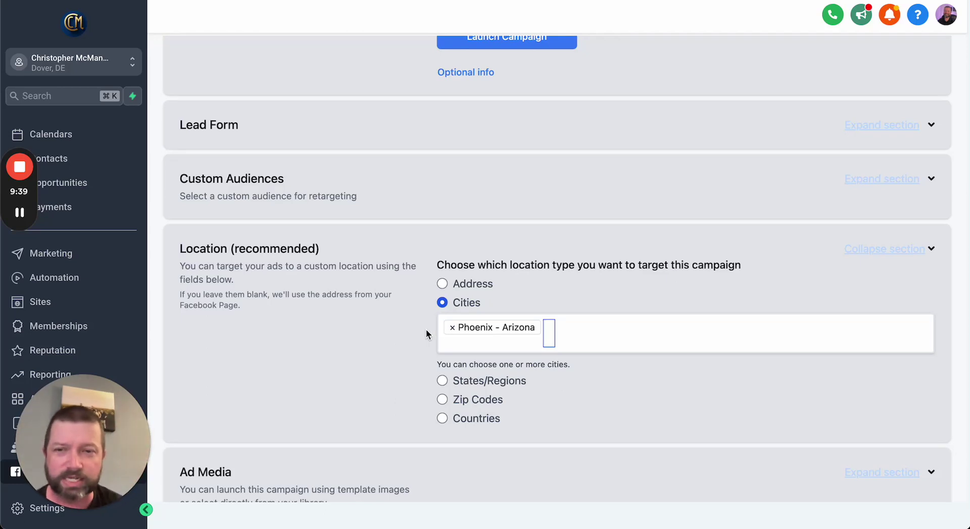
left_click(395, 324)
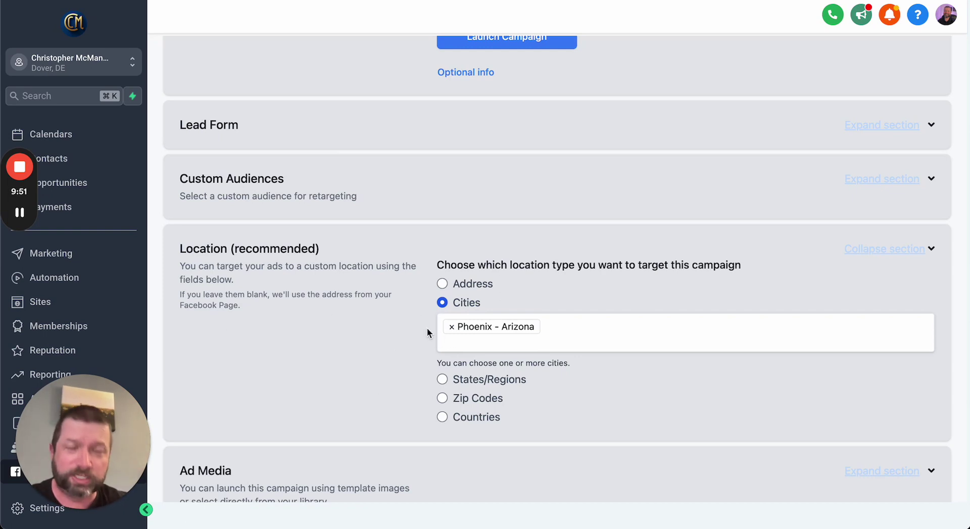
- Clear the Phoenix city target, and after checking Zip Codes set the location type back to Cities and collapse the Location section
left_click(453, 326)
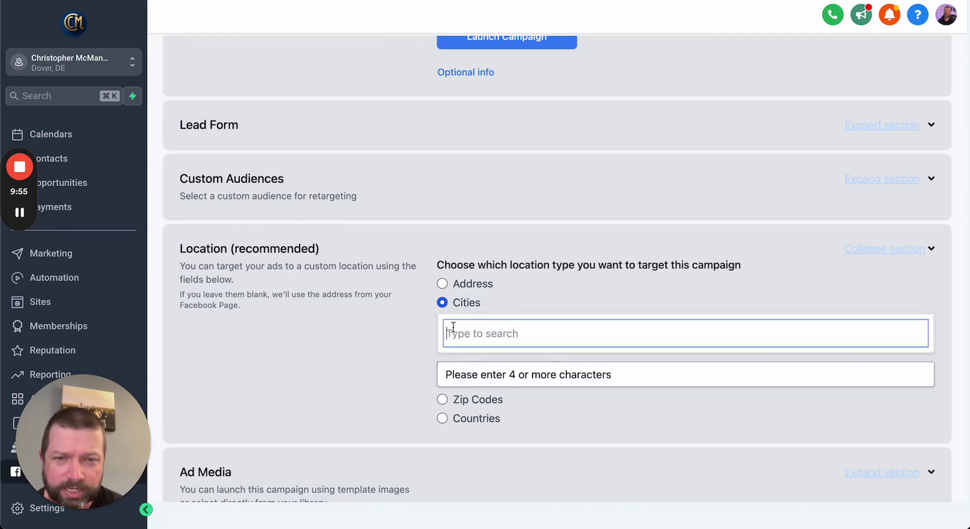
left_click(443, 400)
left_click(473, 376)
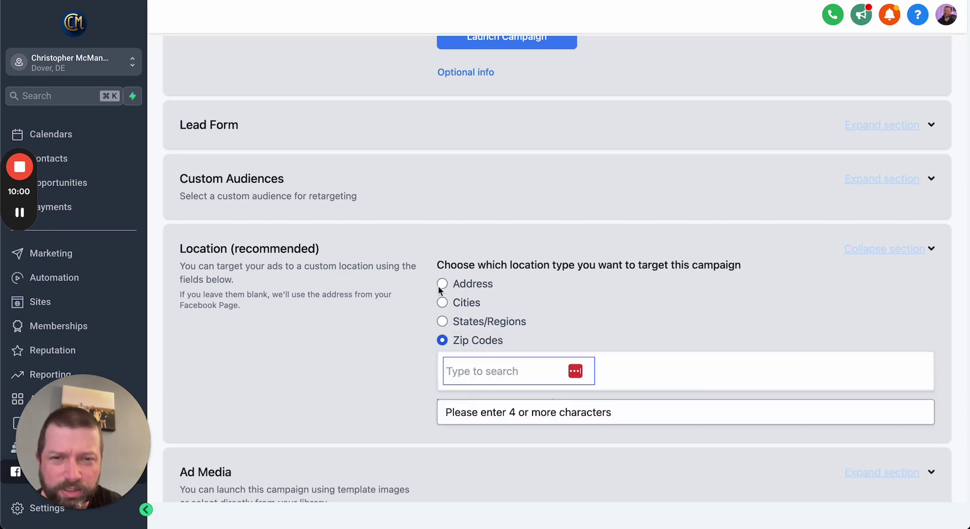
left_click(442, 303)
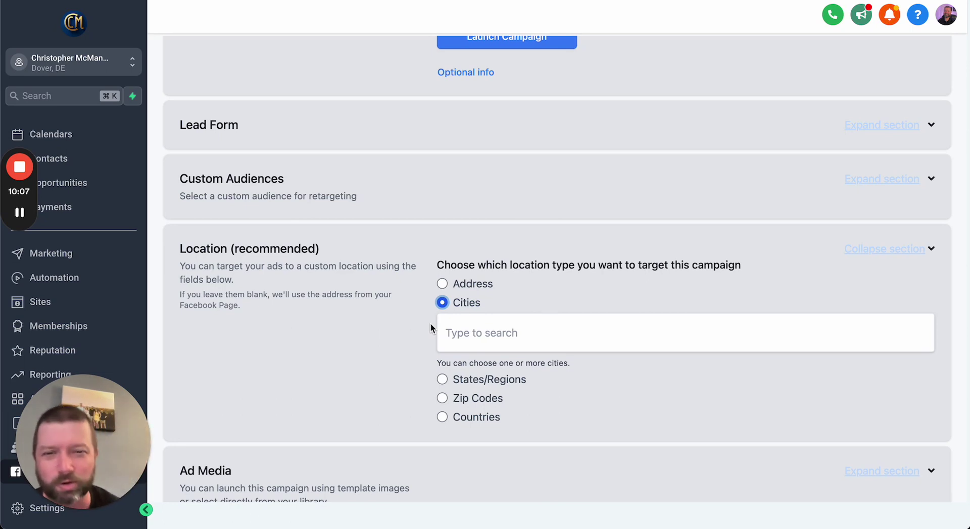
left_click(931, 250)
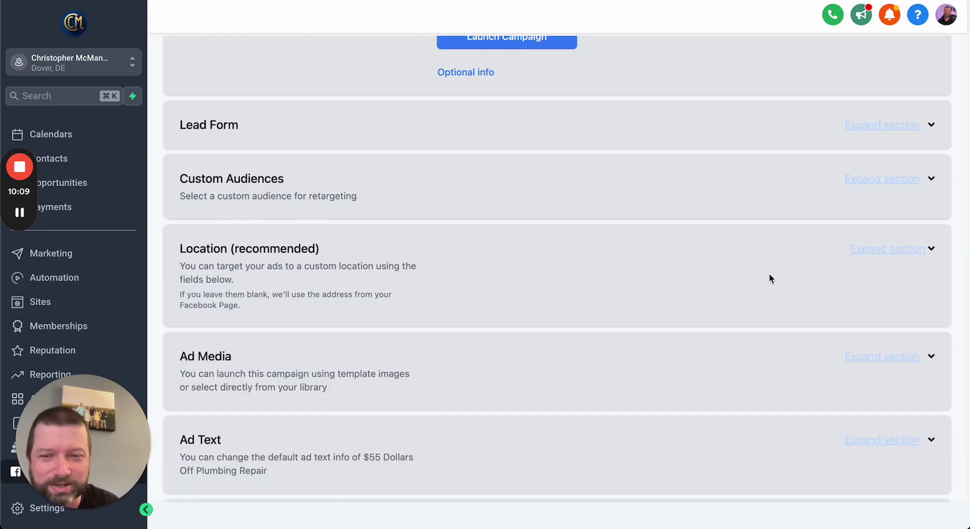
- Expand the Ad Media section and choose Upload Media as the media source, closing the media type dialog without picking a type
scroll(768, 274, "down", 1)
scroll(769, 278, "down", 1)
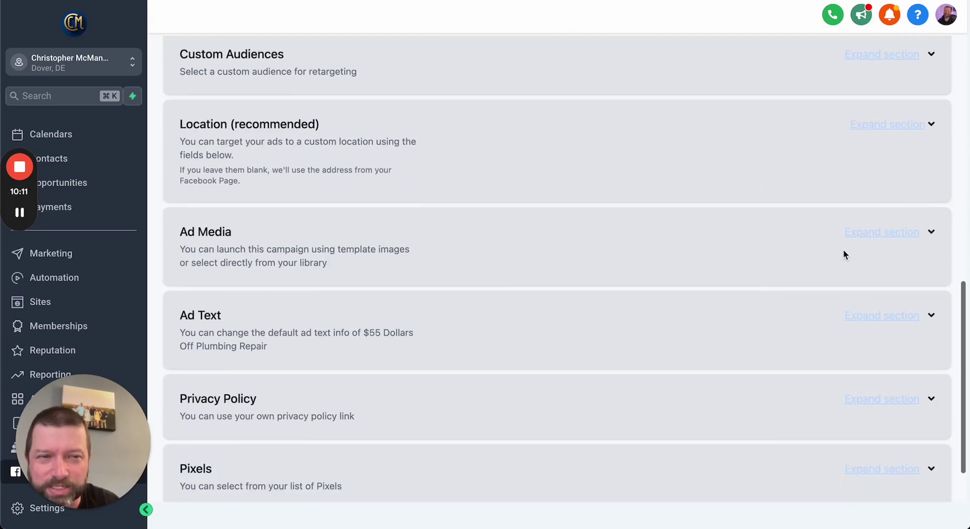
left_click(909, 235)
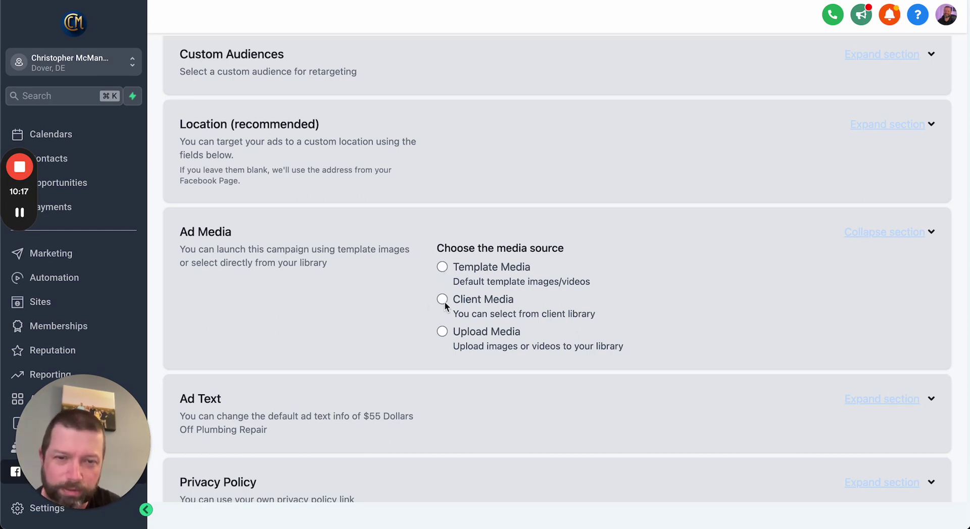
left_click(442, 332)
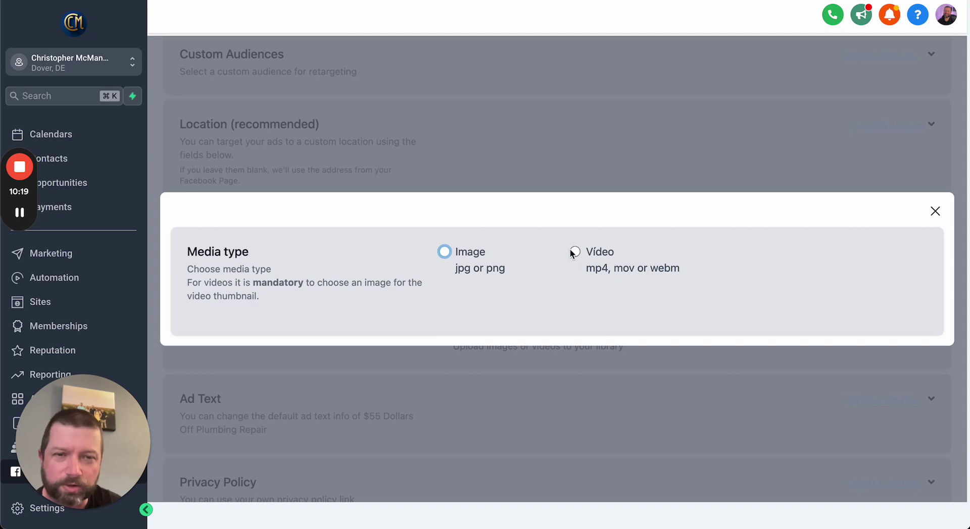
left_click(934, 212)
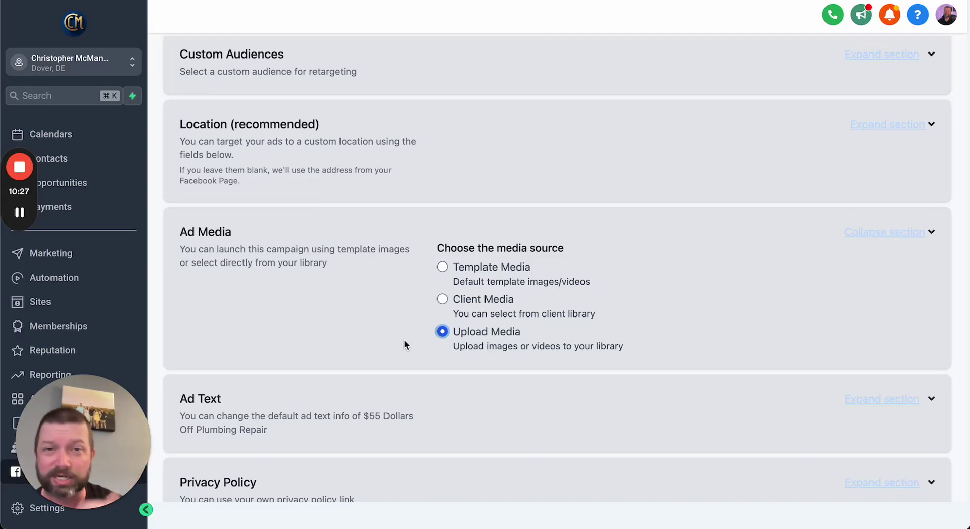
- Expand the Ad Text section and replace the headline with "Free in home estimate new customers"
scroll(416, 348, "down", 1)
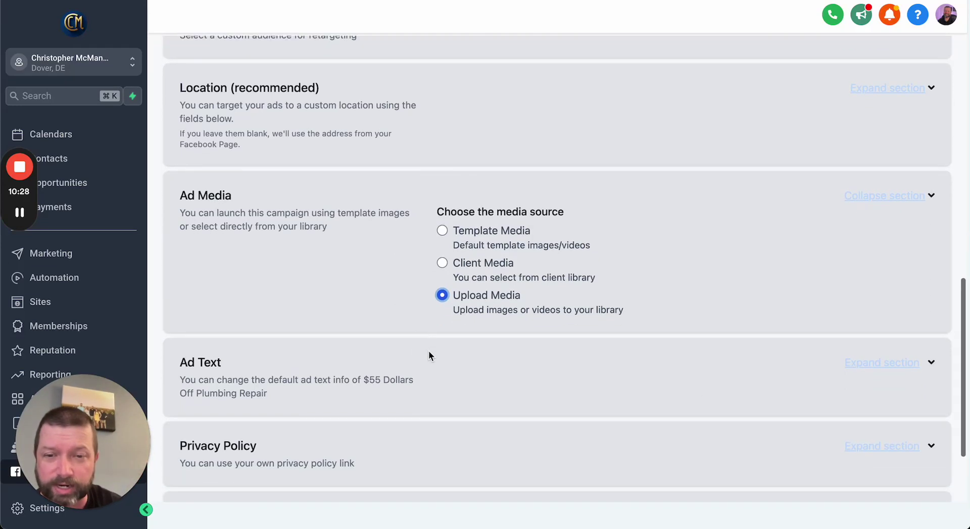
left_click(932, 363)
scroll(492, 373, "down", 3)
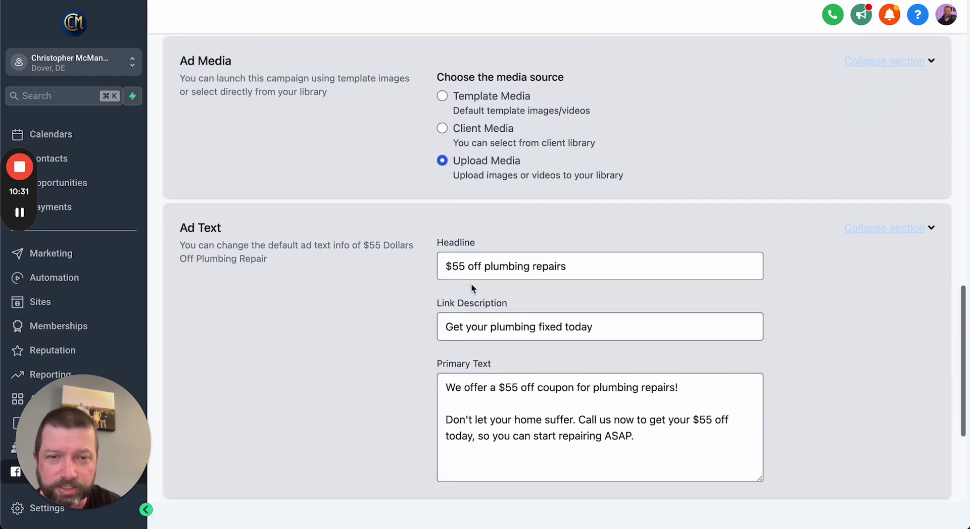
left_click_drag(568, 266, 414, 265)
type("Free")
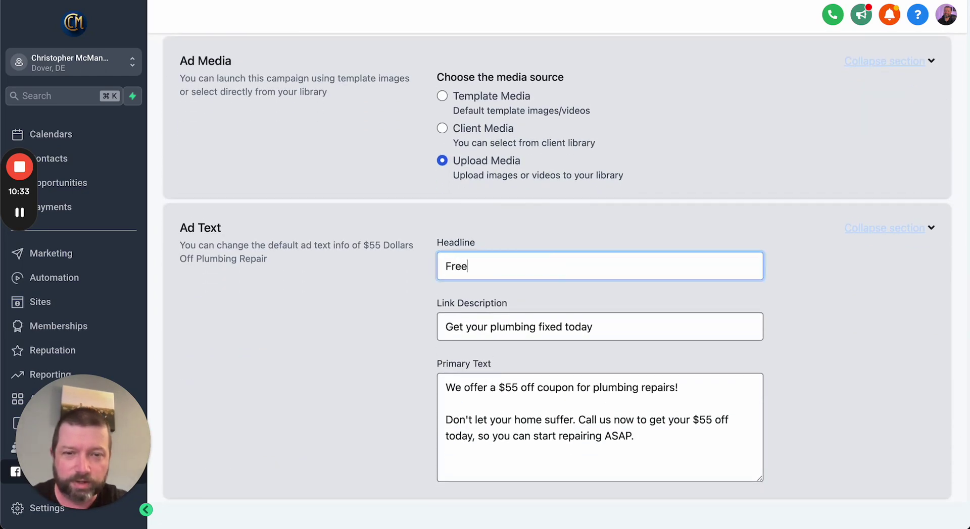
type(" in home estimat")
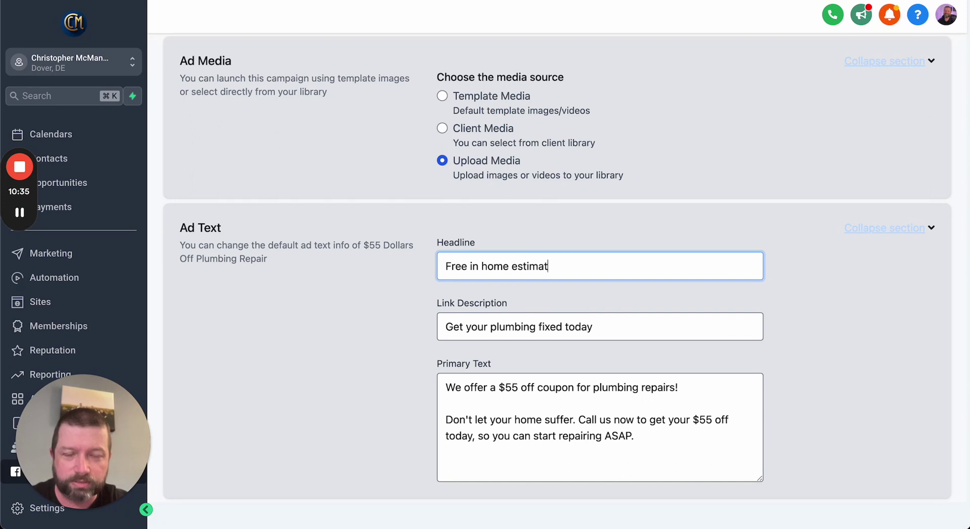
type("e first")
key("BackSpace")
type("new customers")
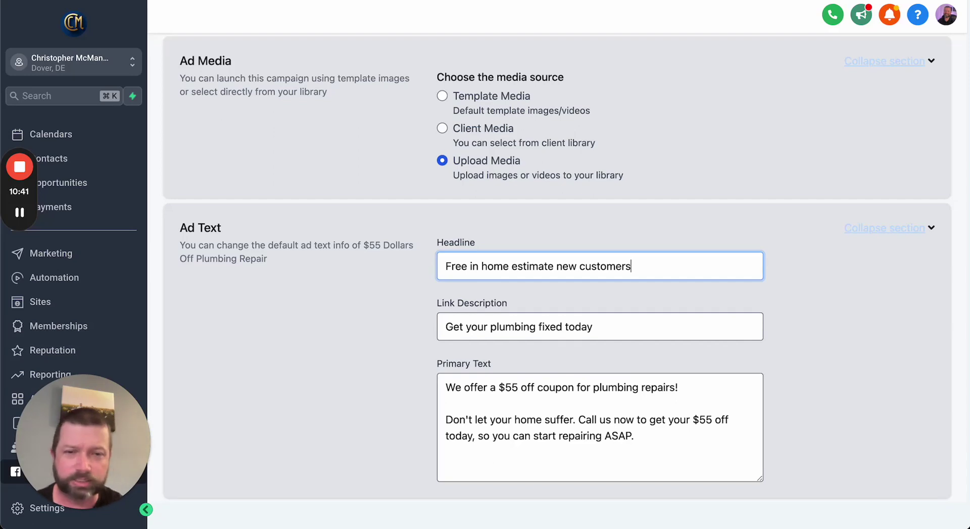
- Replace the first line of the primary text with "Welcome to all new customers."
left_click_drag(703, 386, 463, 382)
key("BackSpace")
key("BackSpace")
key("BackSpace")
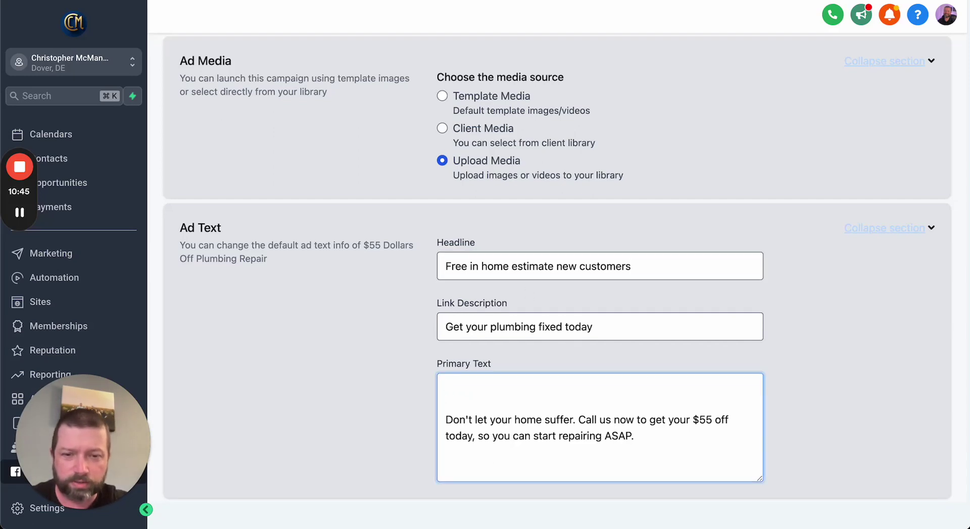
type("Welcome to all new customers.")
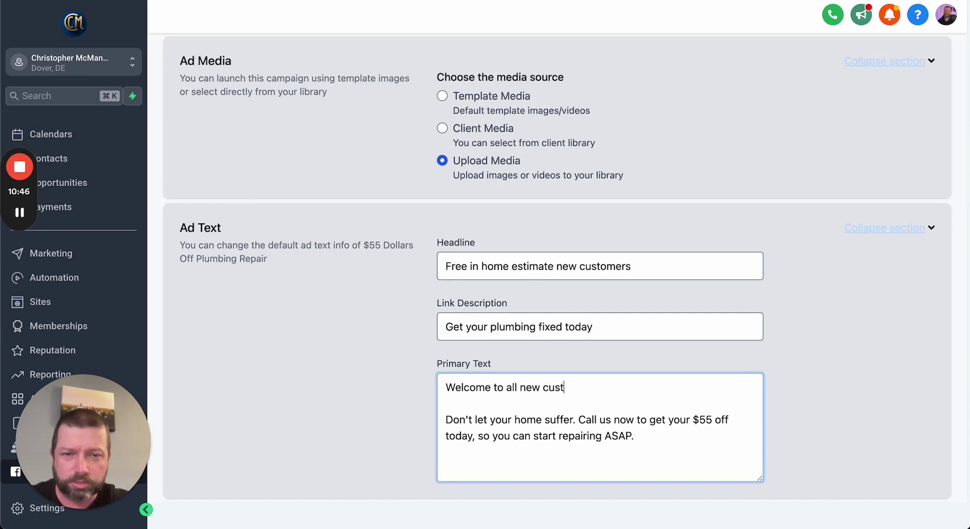
- Add a second paragraph to the primary text reading "Enjoy your first complimentary in home bathroom plumbing estimate on us."
key("Return")
key("Return")
type("Enj")
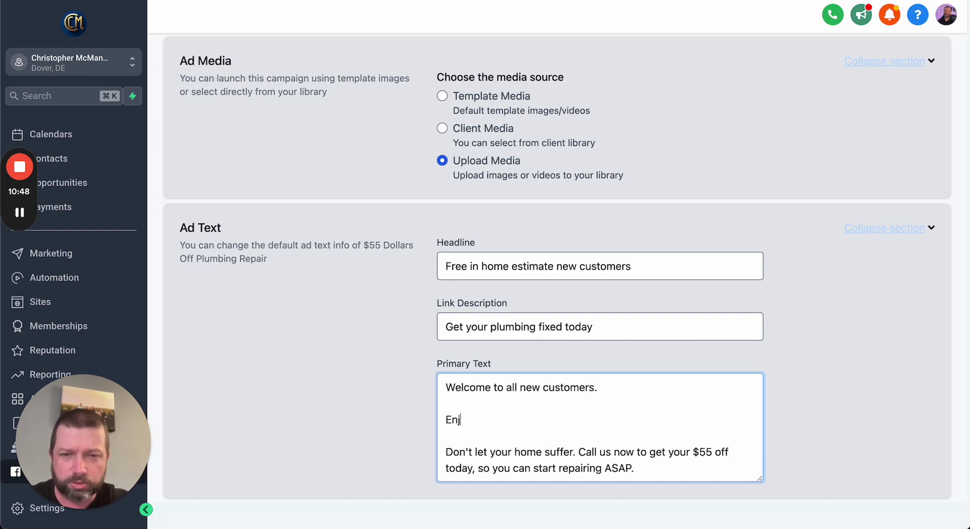
type("oy your first com")
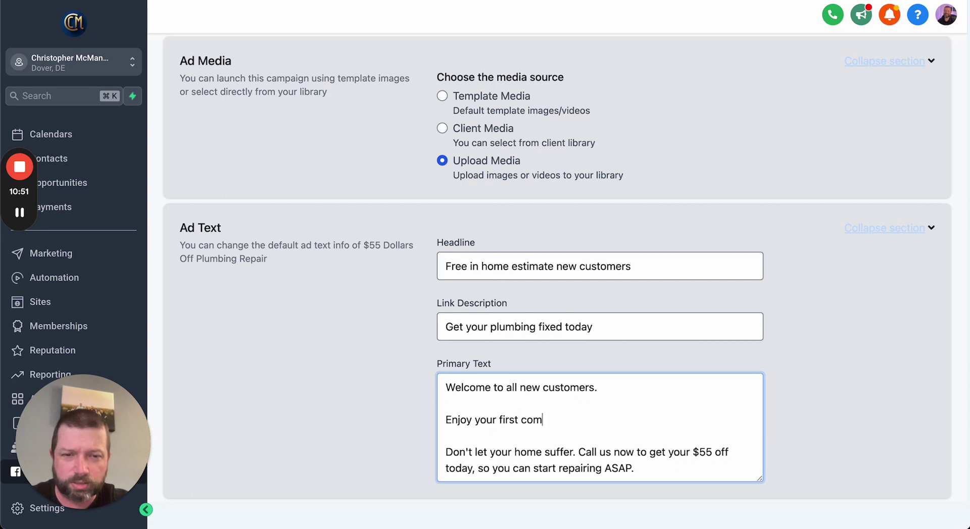
type("plimentary home")
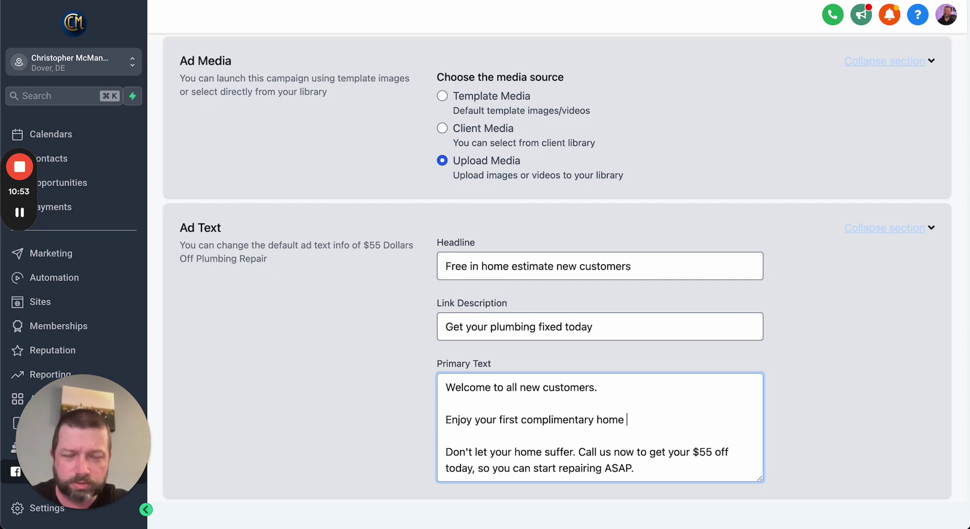
key("BackSpace")
key("BackSpace")
key("BackSpace")
key("BackSpace")
type("in ho")
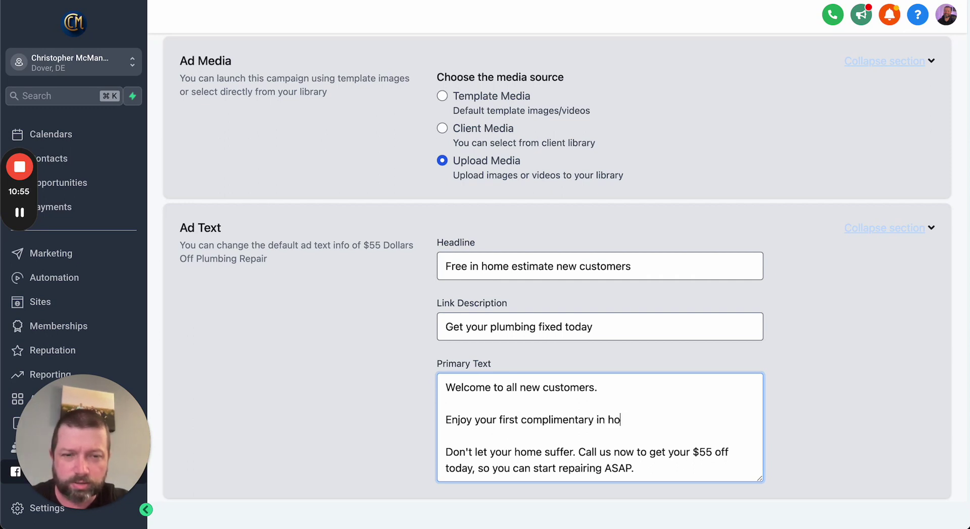
type("me bat")
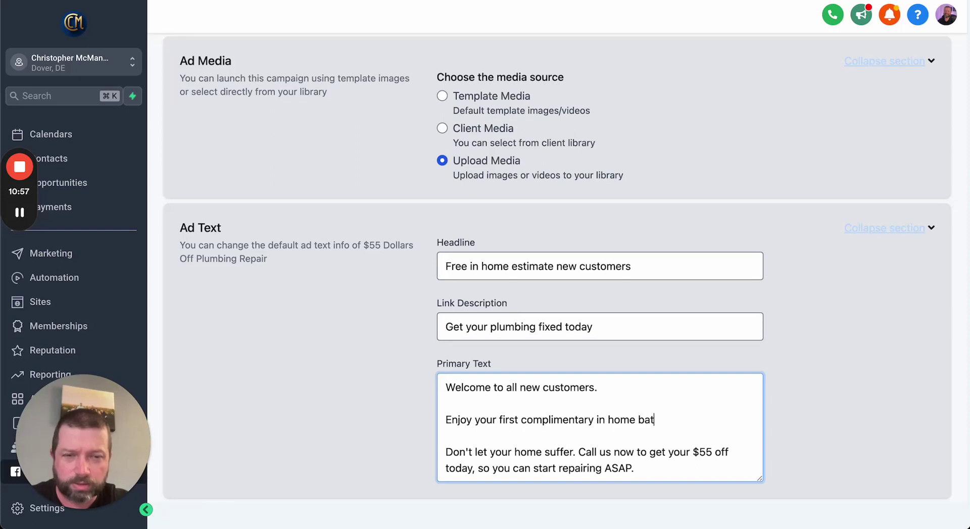
type("hroom plumbing ")
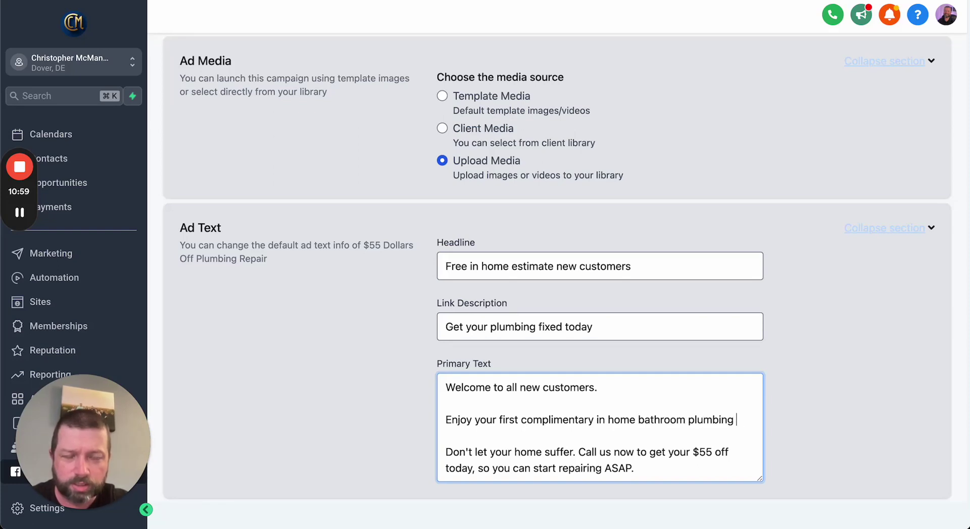
type("estimate on us.")
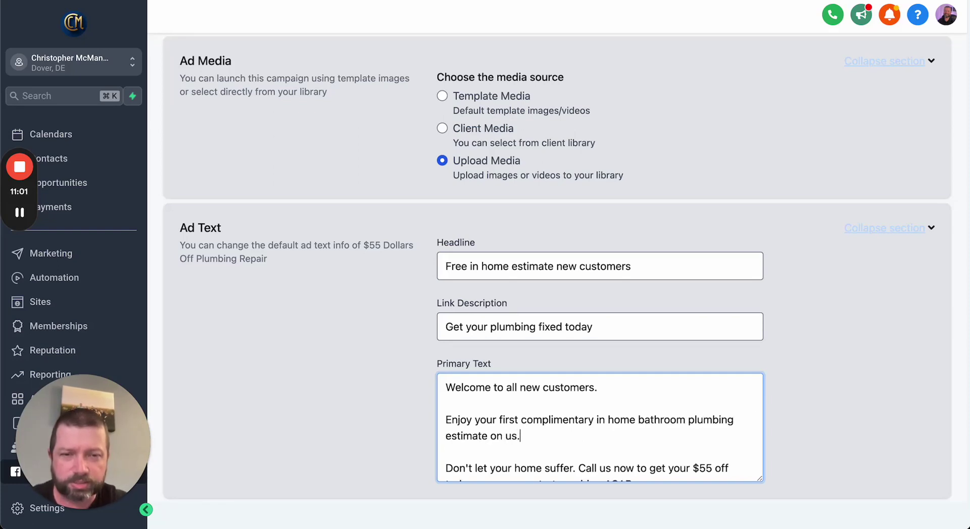
- In the primary text's last paragraph, replace "Call us now to get your $55 off" with "Schedule your in home estimate"
scroll(529, 415, "down", 1)
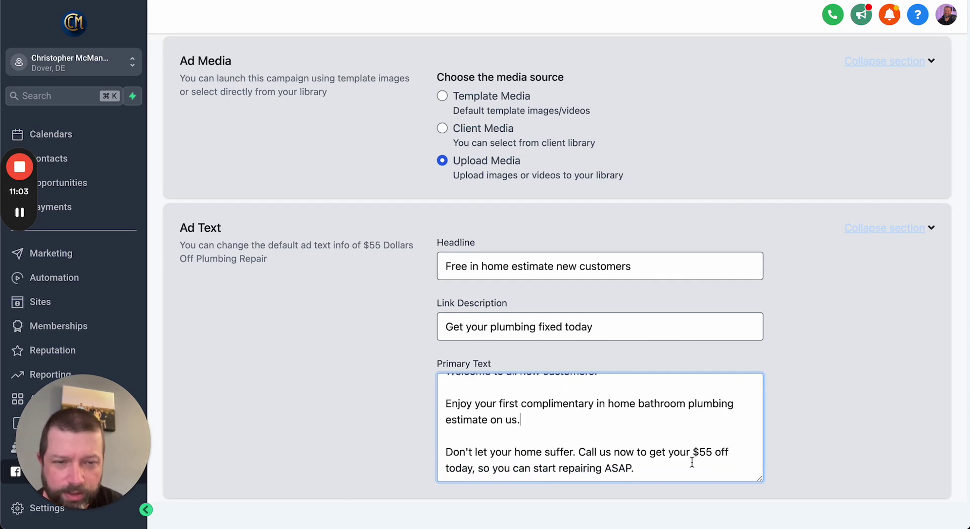
left_click_drag(728, 452, 648, 452)
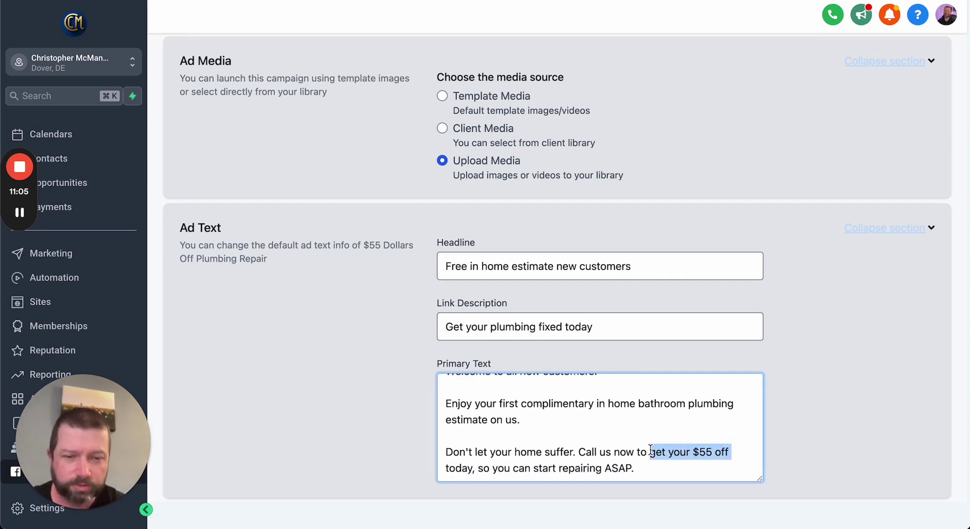
type("sched")
key("BackSpace")
key("BackSpace")
key("BackSpace")
key("BackSpace")
key("BackSpace")
key("BackSpace")
key("BackSpace")
key("BackSpace")
key("BackSpace")
key("BackSpace")
key("BackSpace")
key("BackSpace")
key("BackSpace")
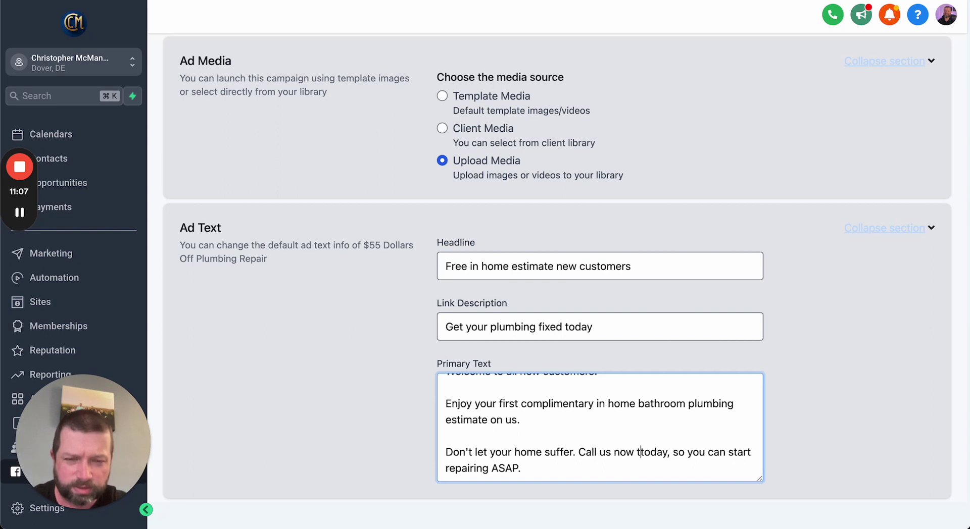
key("BackSpace")
key("BackSpace")
key("BackSpace")
key("BackSpace")
key("BackSpace")
key("BackSpace")
key("BackSpace")
type("Schedule")
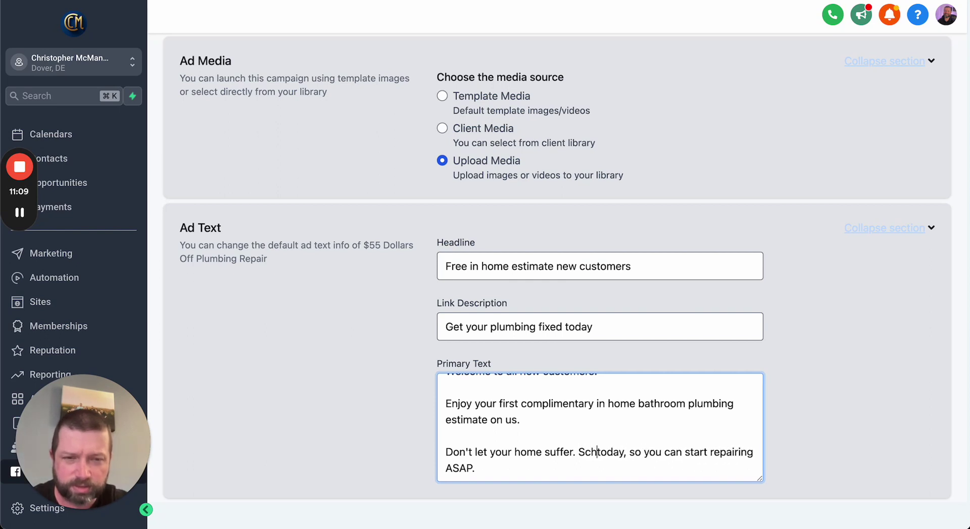
type(" your in home estimate")
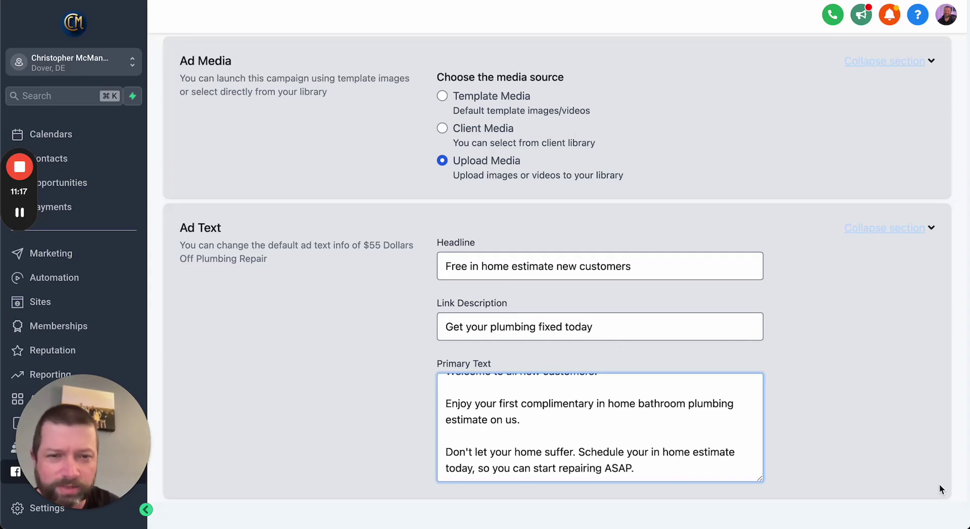
left_click(827, 396)
scroll(827, 397, "up", 1)
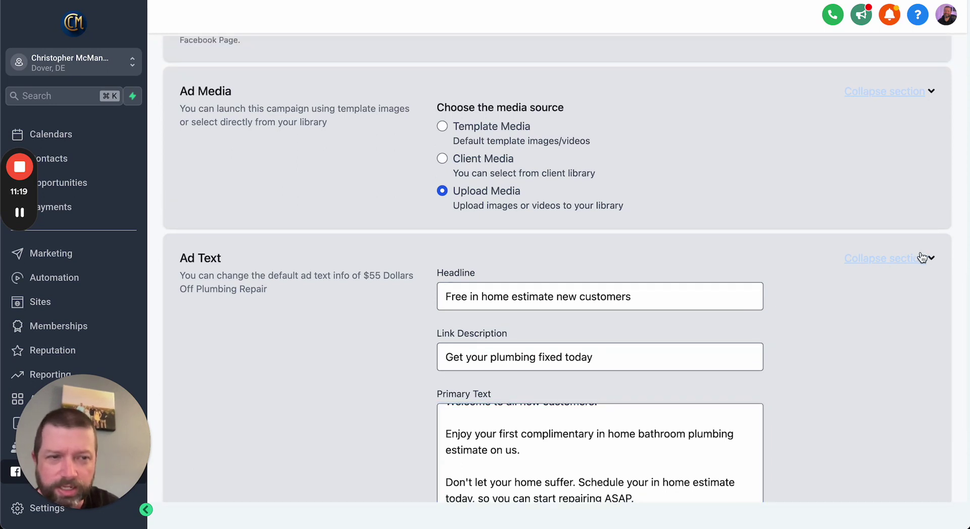
scroll(853, 359, "down", 3)
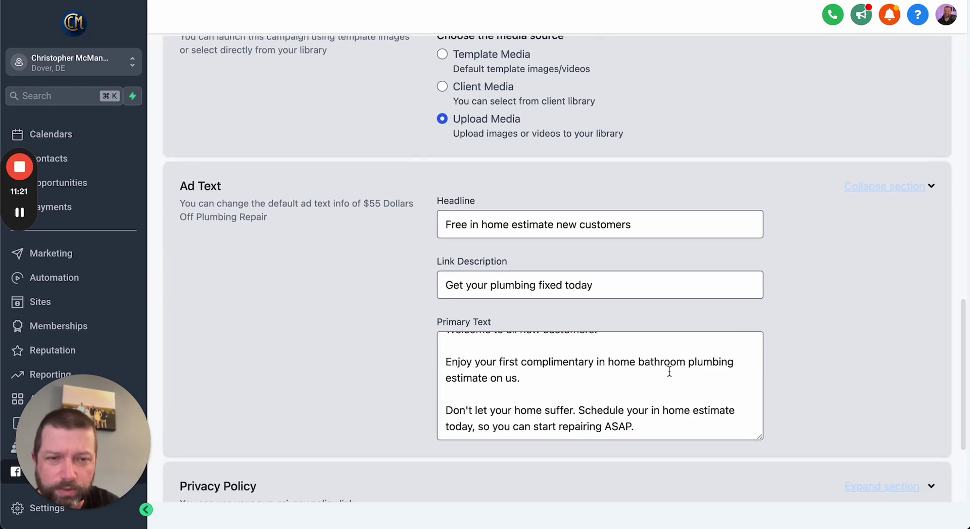
scroll(723, 383, "up", 3)
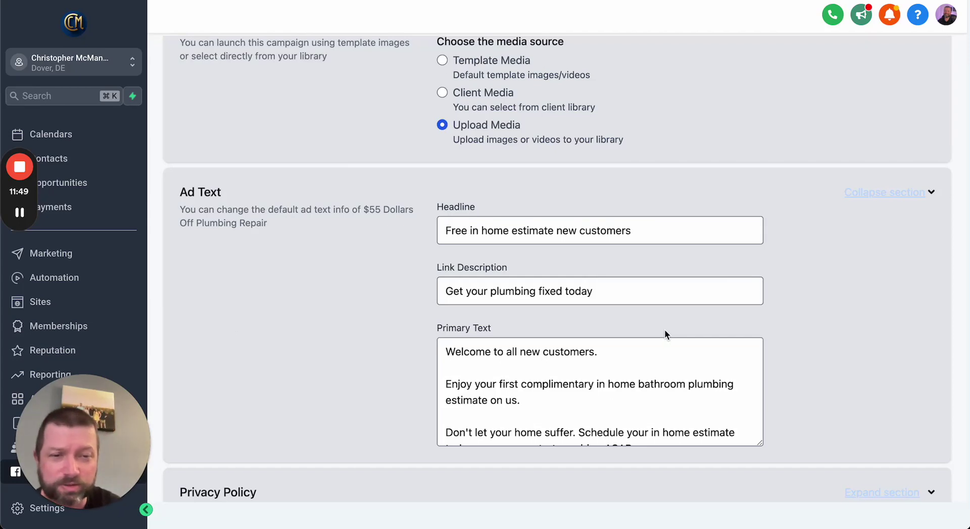
scroll(673, 389, "down", 1)
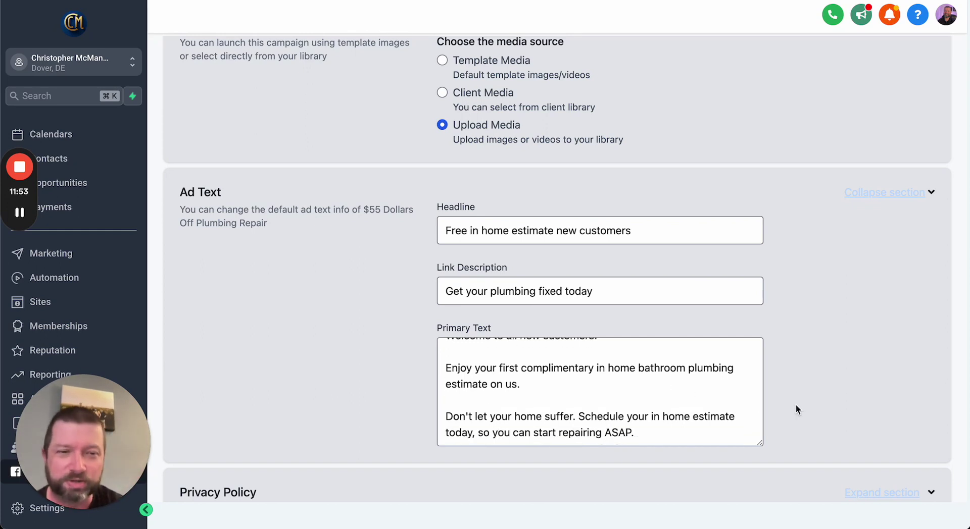
- Collapse Ad Text, then use Template Media with four photos: plumber beside the toilet, plumber under the sink, plumber with clipboard, and red wrench on pipe
left_click(934, 195)
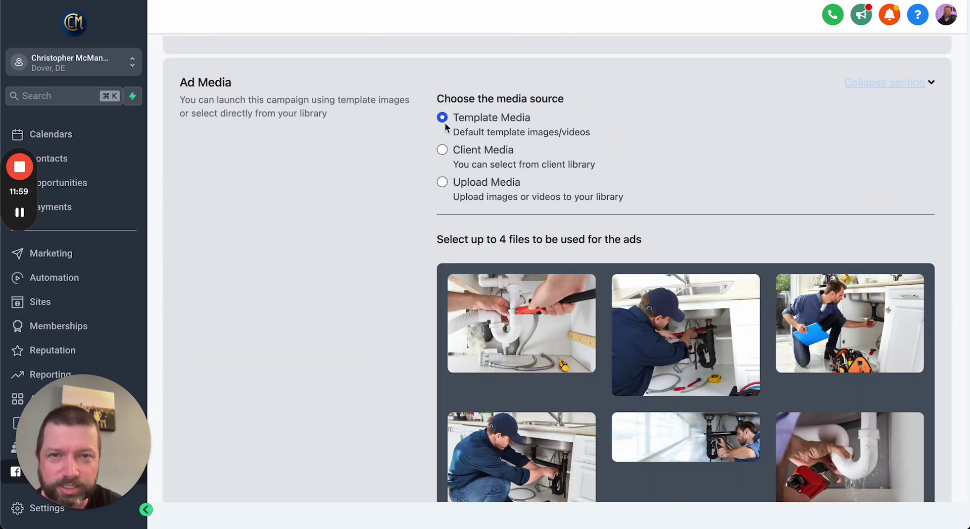
scroll(791, 233, "down", 1)
scroll(788, 233, "down", 4)
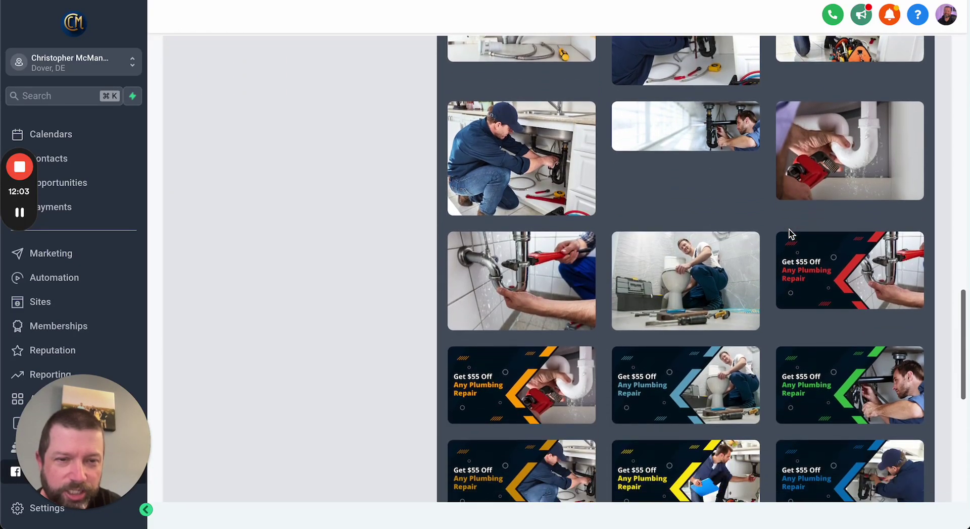
scroll(788, 233, "down", 2)
scroll(789, 233, "up", 2)
left_click(670, 281)
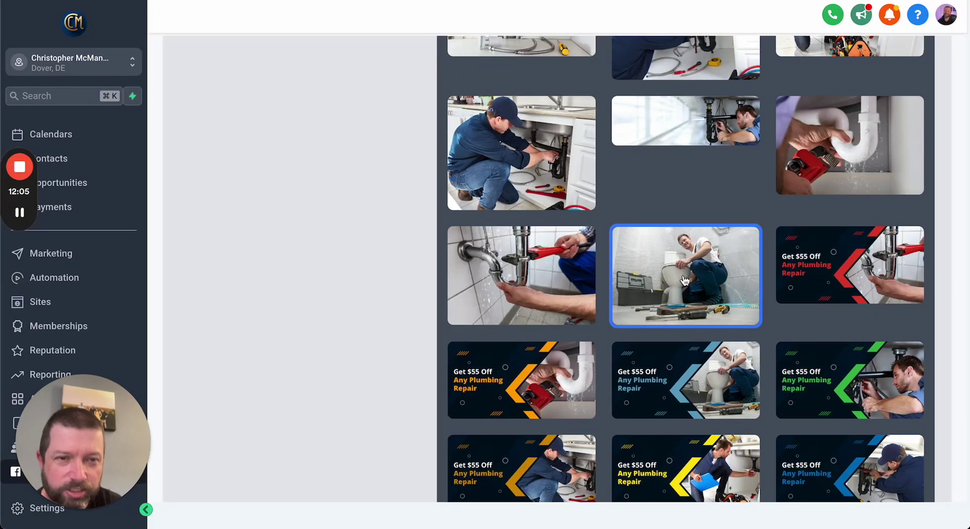
scroll(715, 274, "up", 4)
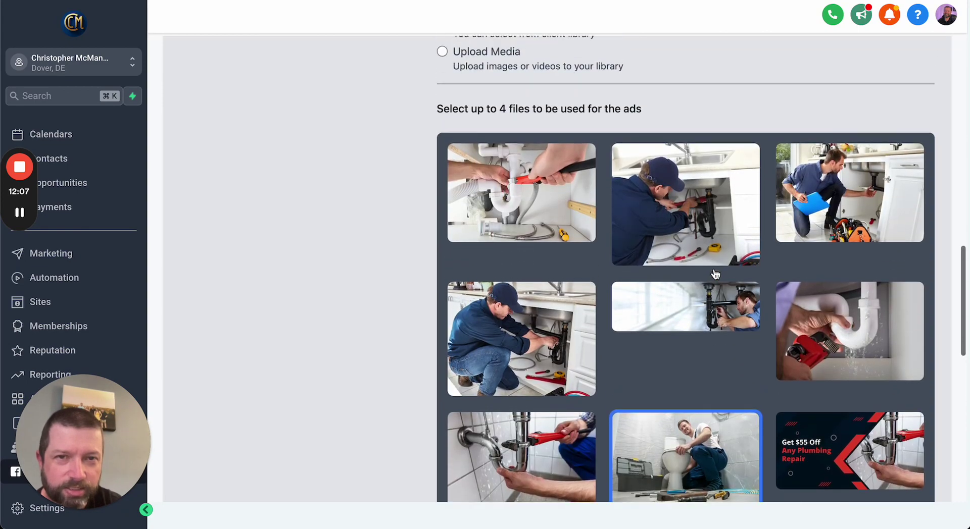
left_click(684, 210)
left_click(820, 198)
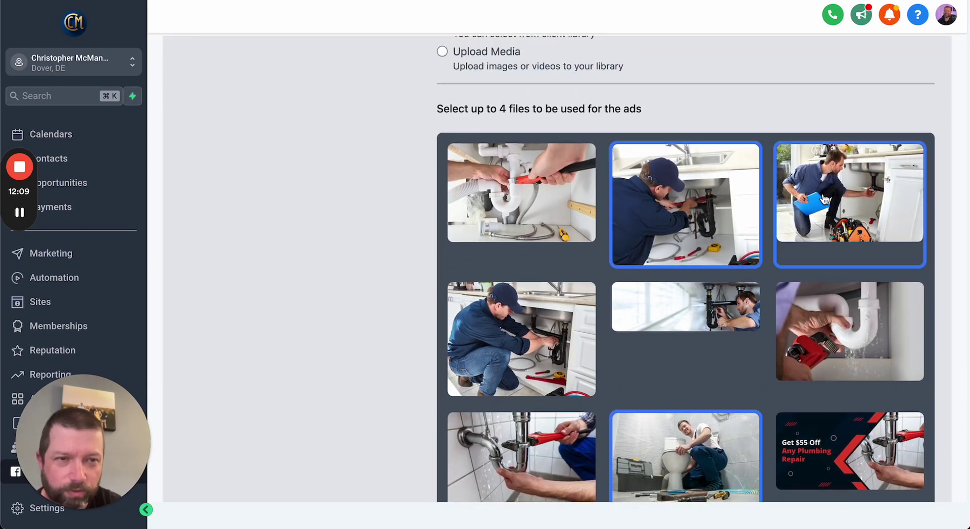
left_click(482, 204)
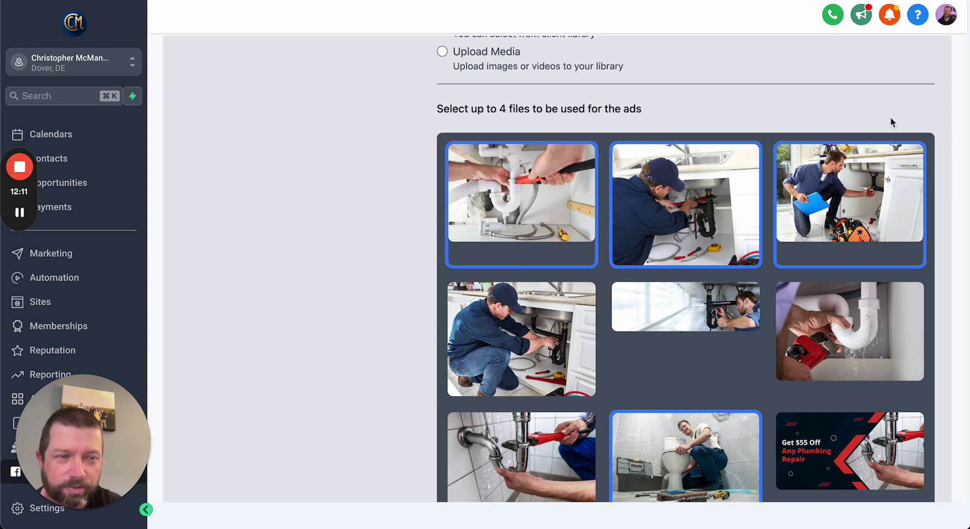
scroll(889, 93, "up", 3)
left_click(932, 99)
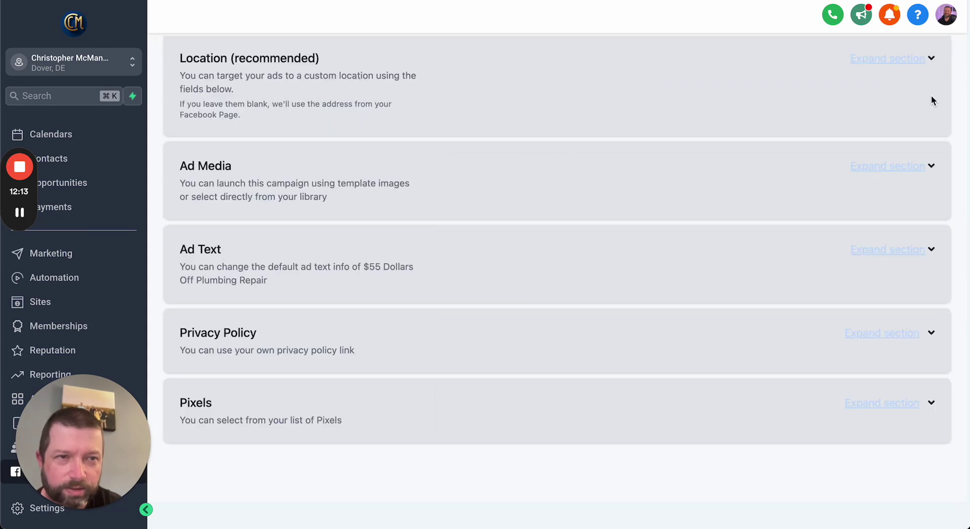
- Check the Ad Text, Privacy Policy and Pixels sections for their contents and available settings
left_click(912, 252)
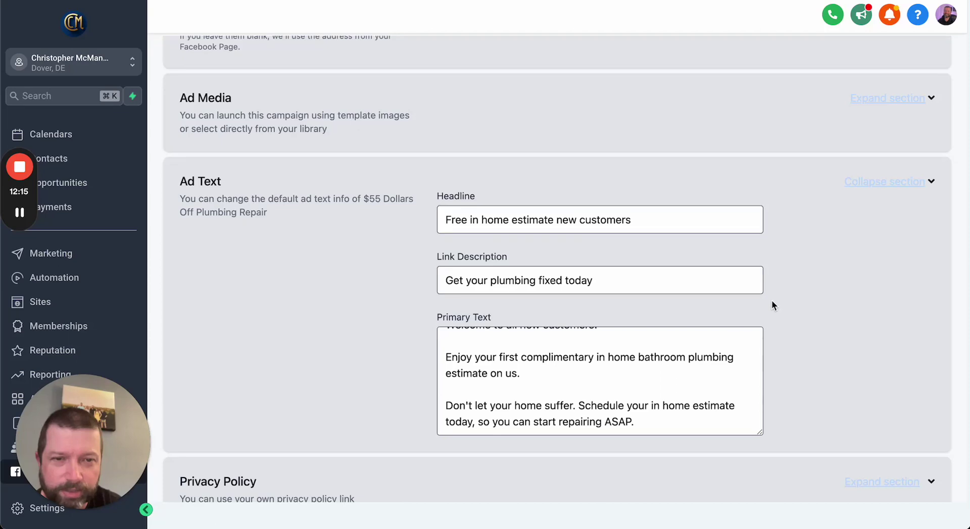
left_click(926, 183)
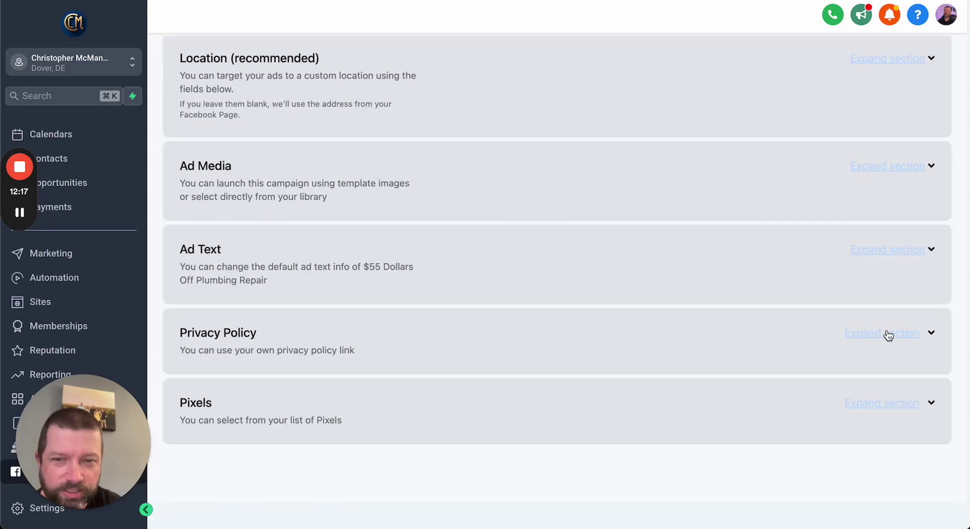
left_click(932, 334)
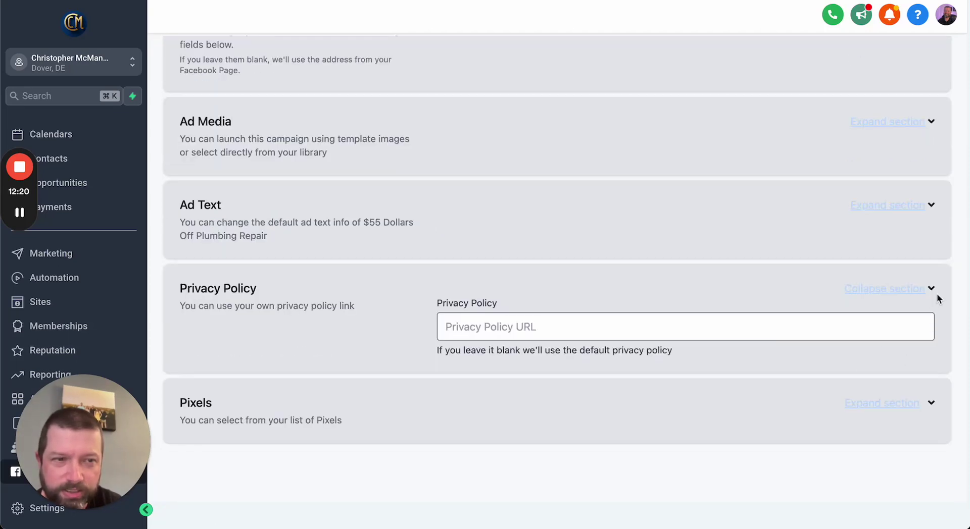
left_click(931, 289)
left_click(931, 407)
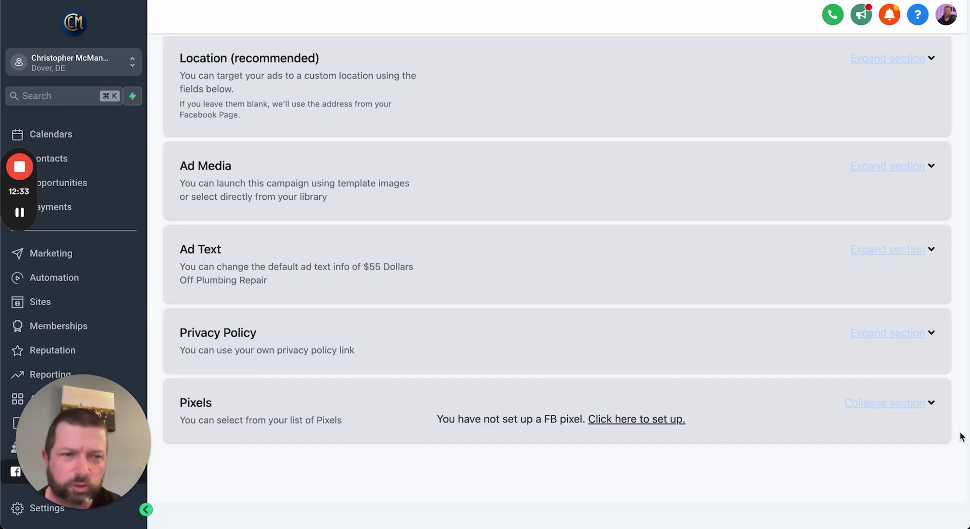
- Expand the Lead Form section and compare the Select Lead Form, Edit Lead Form Name and Generate Lead Form options
scroll(960, 437, "up", 6)
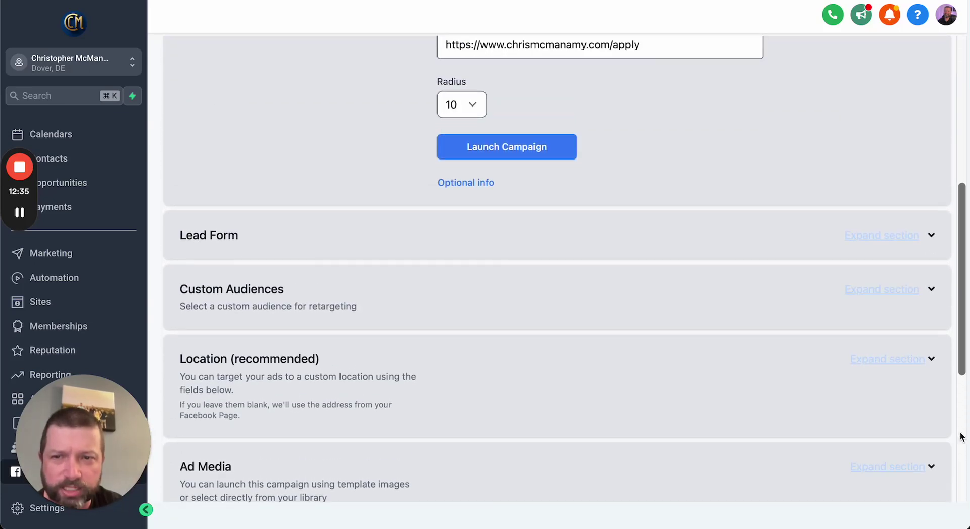
scroll(961, 438, "down", 7)
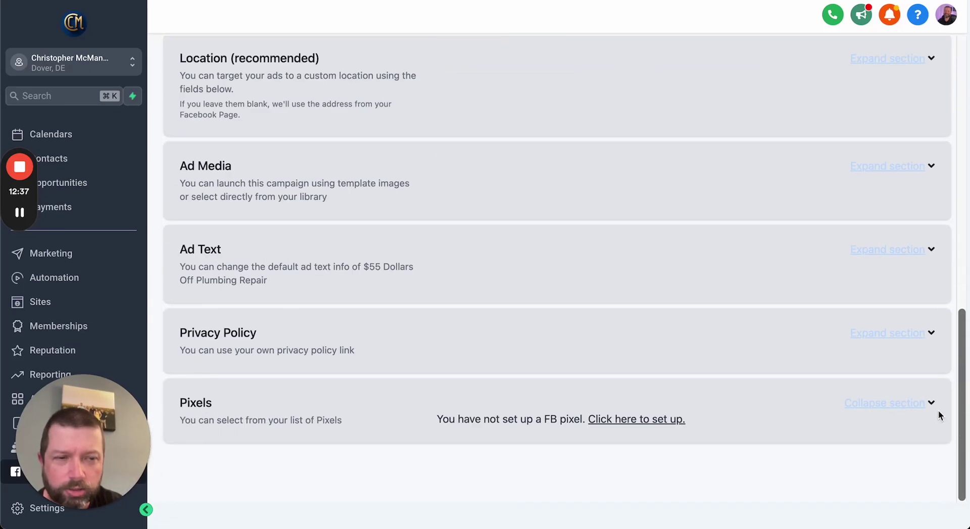
scroll(934, 409, "up", 10)
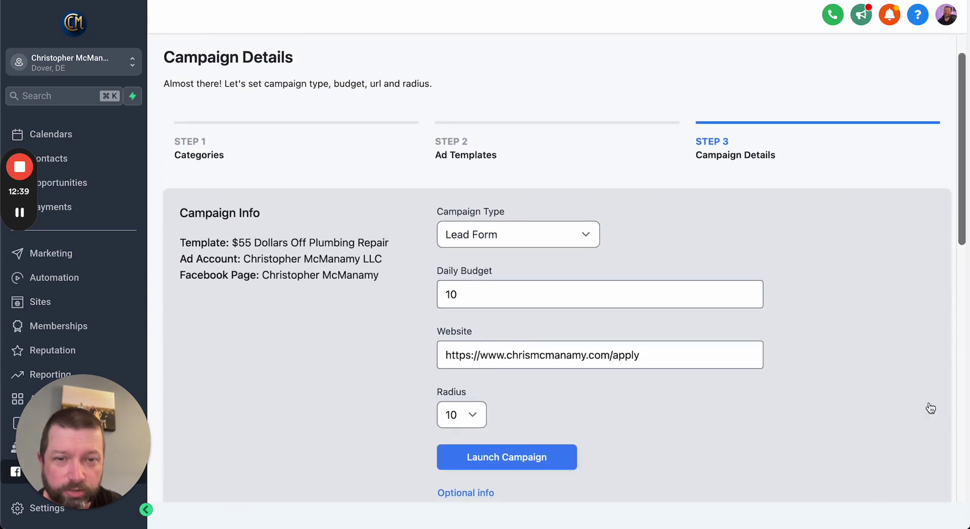
scroll(930, 408, "down", 3)
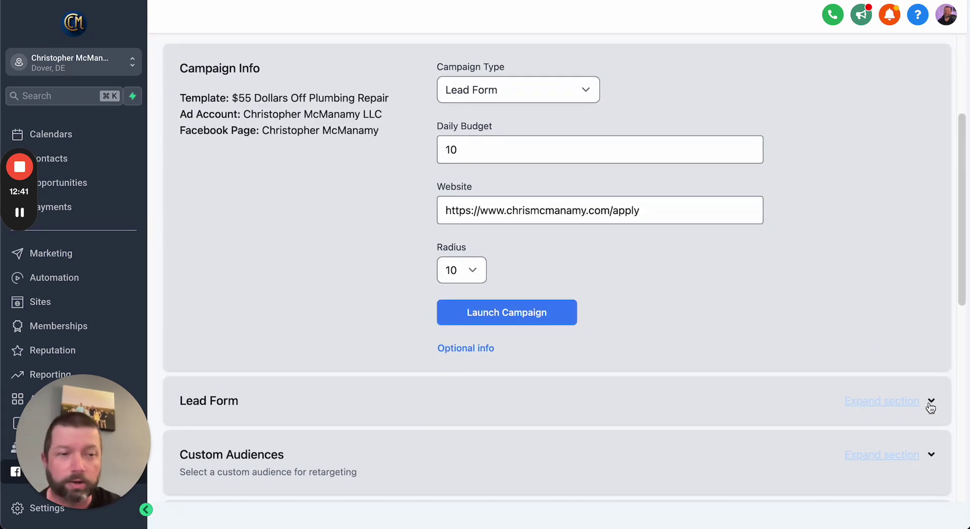
left_click(931, 402)
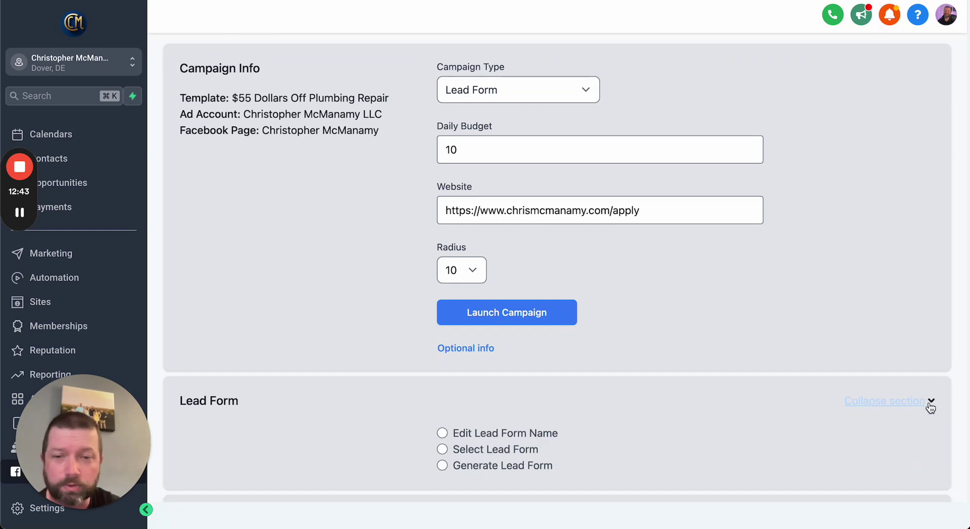
scroll(929, 405, "down", 1)
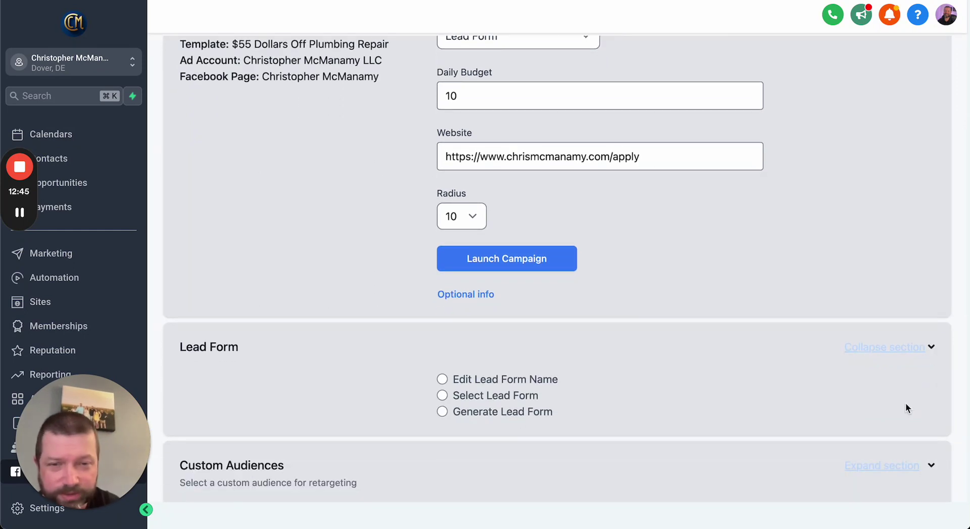
left_click(442, 395)
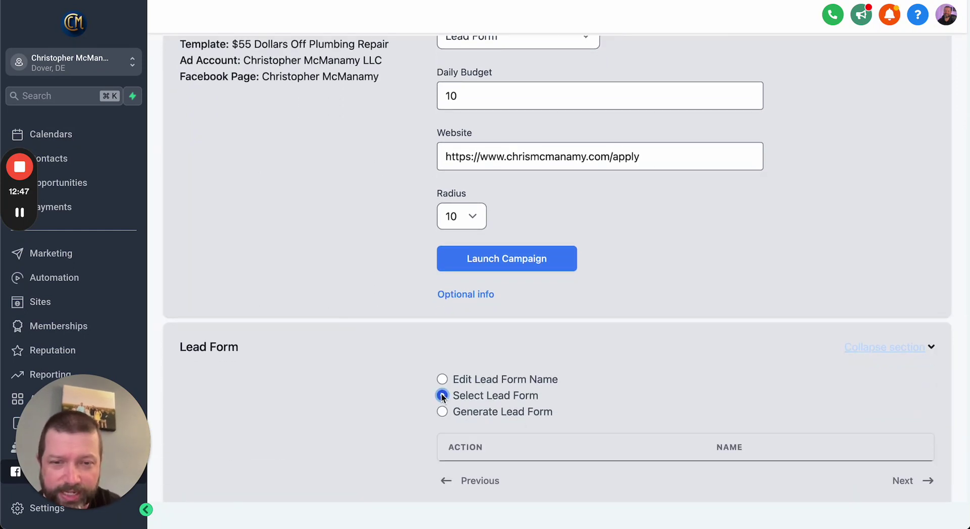
left_click(442, 379)
scroll(851, 404, "down", 3)
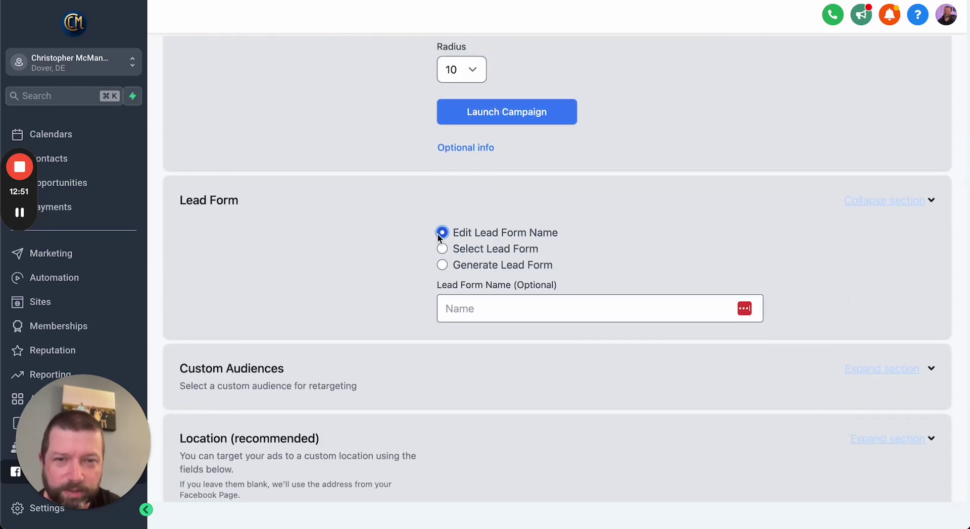
left_click(442, 249)
left_click(442, 265)
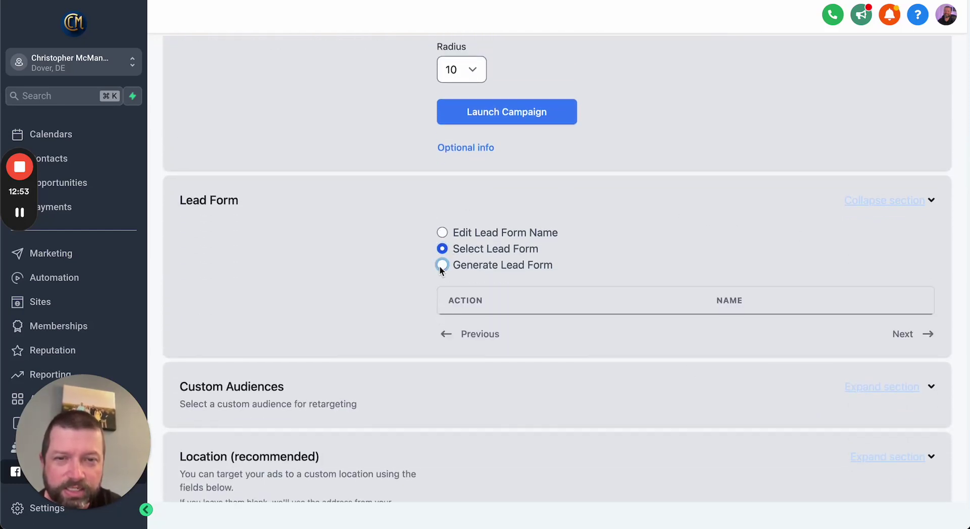
scroll(386, 379, "down", 3)
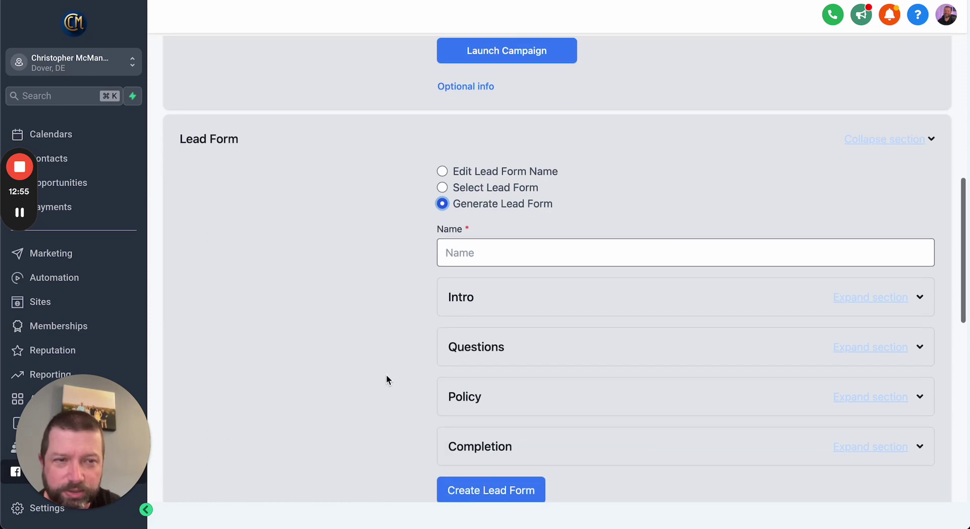
- Look through the Intro, Questions, Policy and Completion sections of the Generate Lead Form option, collapsing each again
left_click(922, 278)
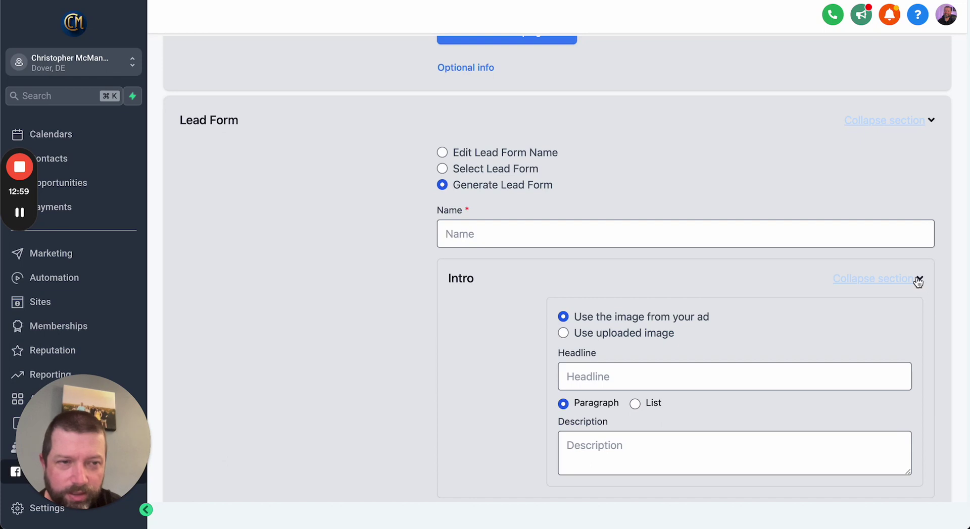
left_click(924, 279)
left_click(920, 328)
left_click(921, 327)
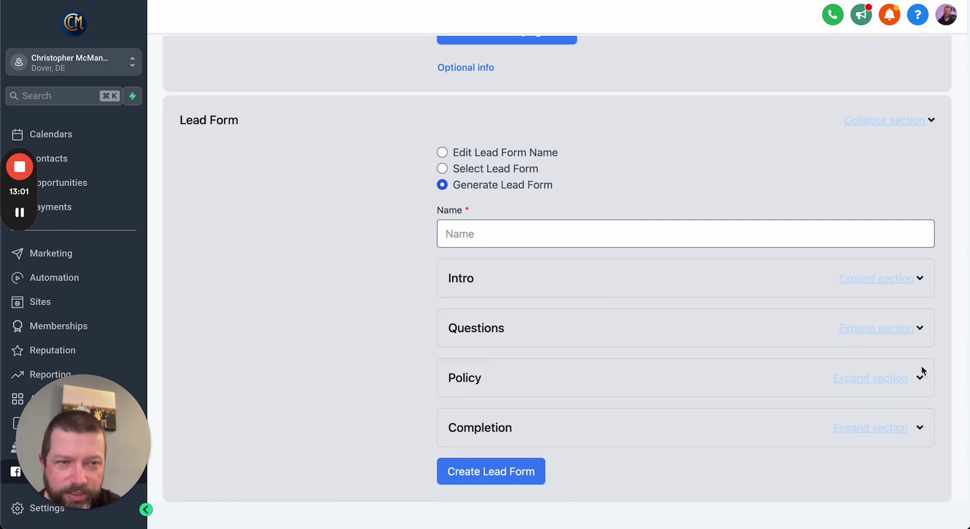
left_click(923, 374)
left_click(921, 378)
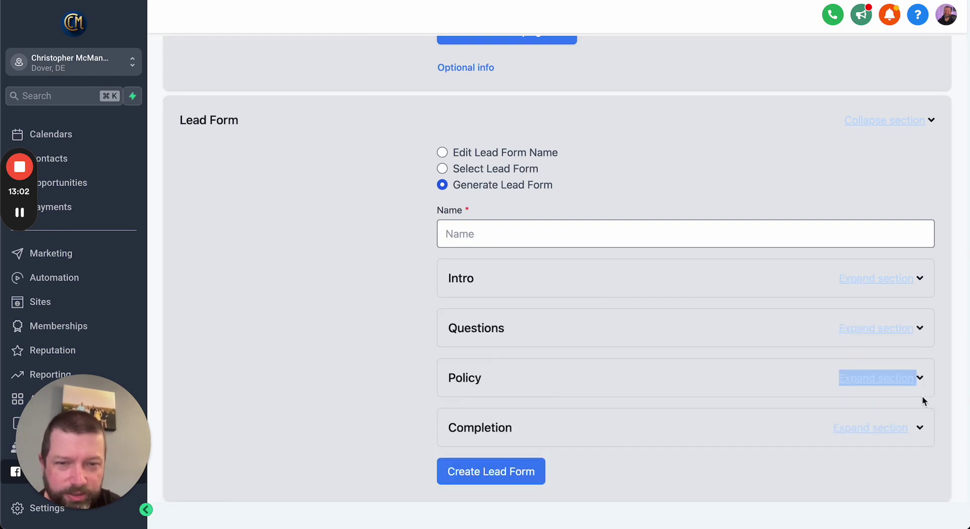
left_click(924, 426)
left_click(924, 426)
- Choose Edit Lead Form Name as the lead form option
scroll(921, 430, "up", 2)
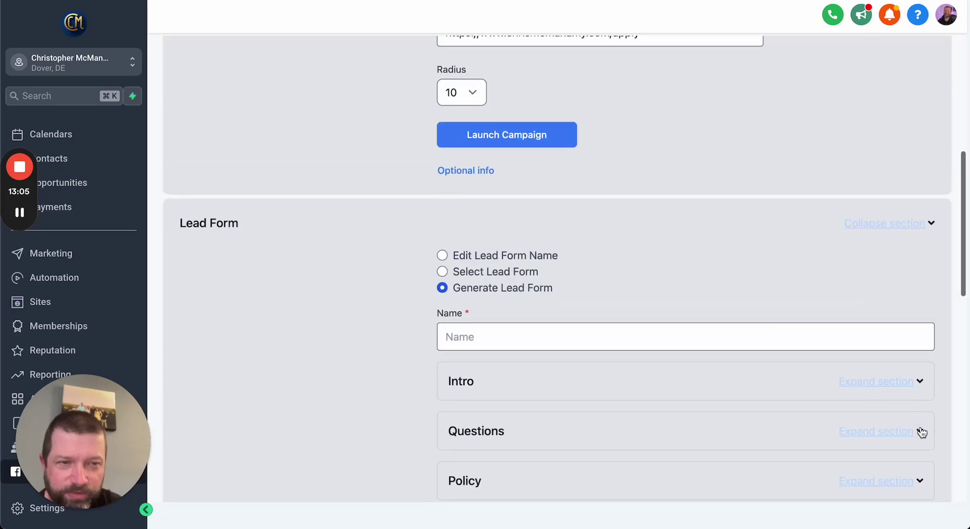
left_click(442, 256)
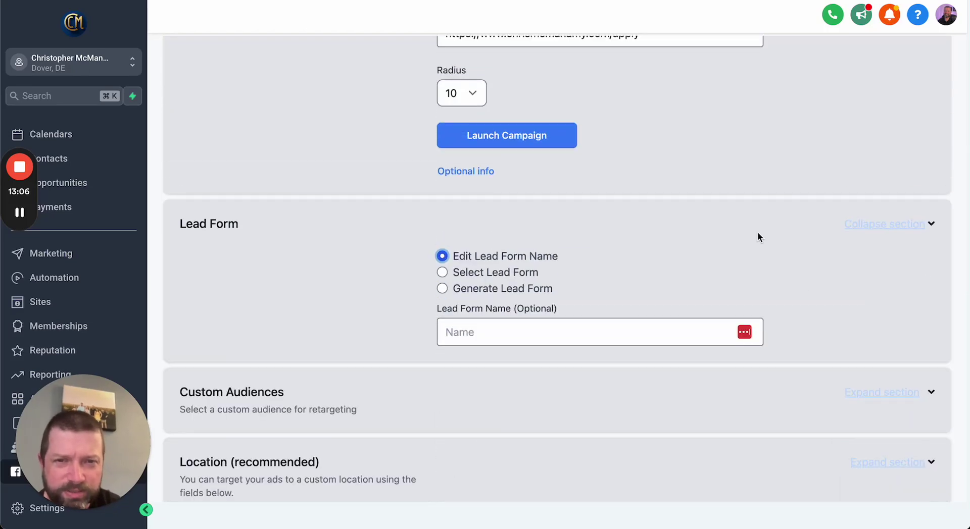
- Collapse the Lead Form section and review the Campaign Info settings for campaign type, daily budget, website and radius
left_click(932, 225)
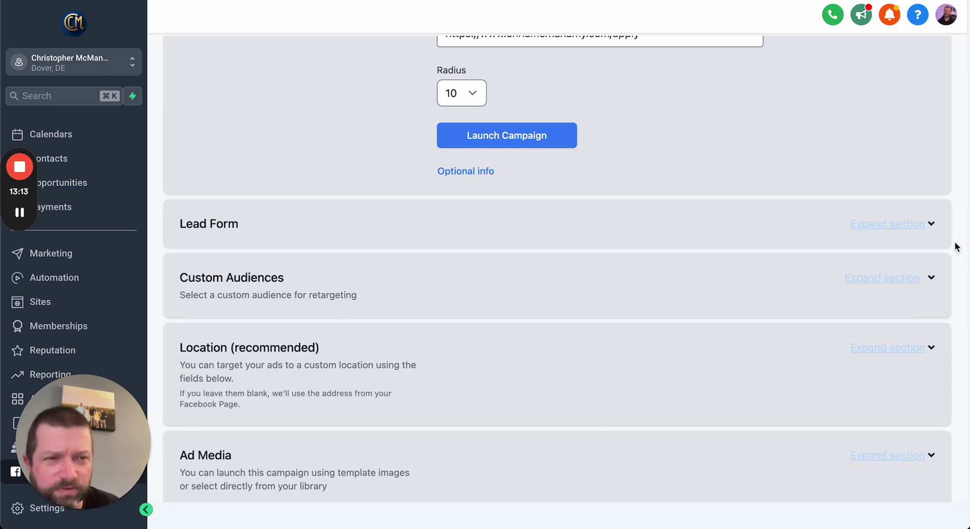
scroll(956, 247, "up", 1)
scroll(954, 246, "up", 5)
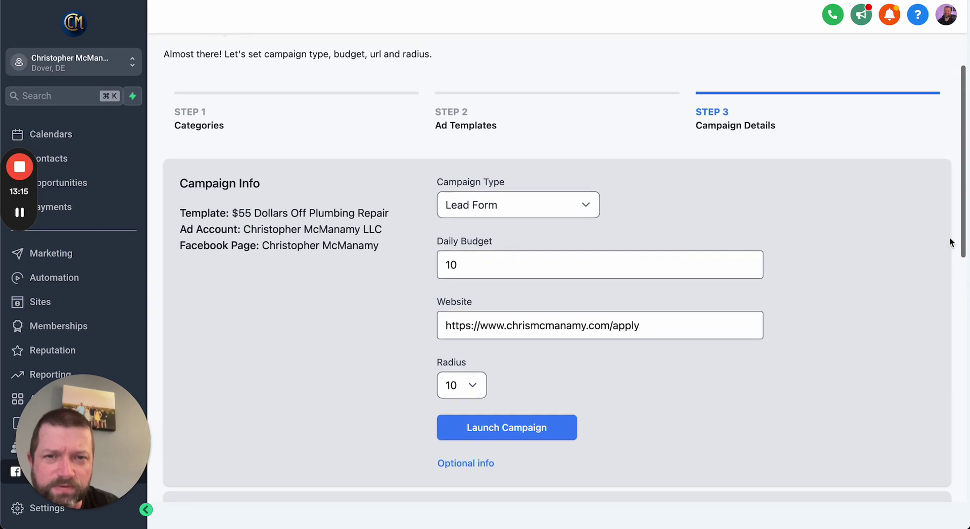
scroll(932, 220, "down", 1)
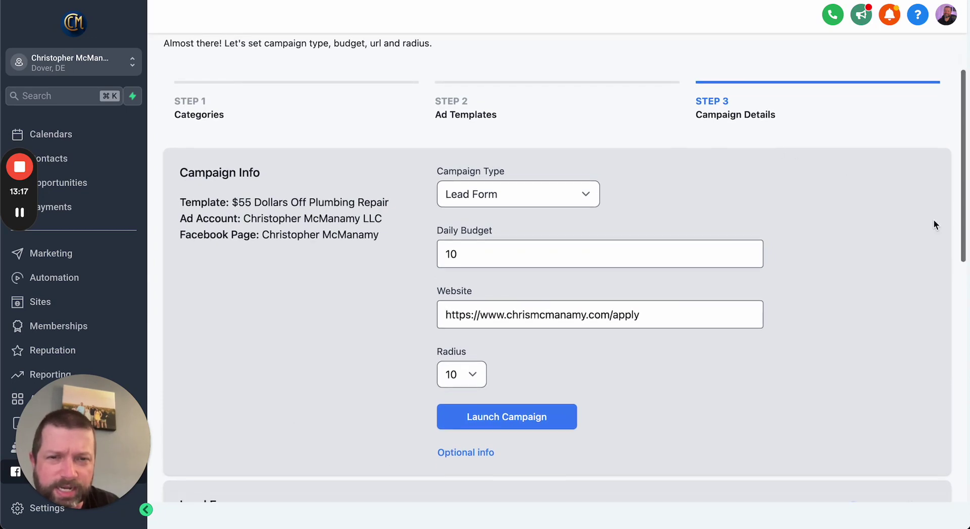
scroll(935, 225, "down", 1)
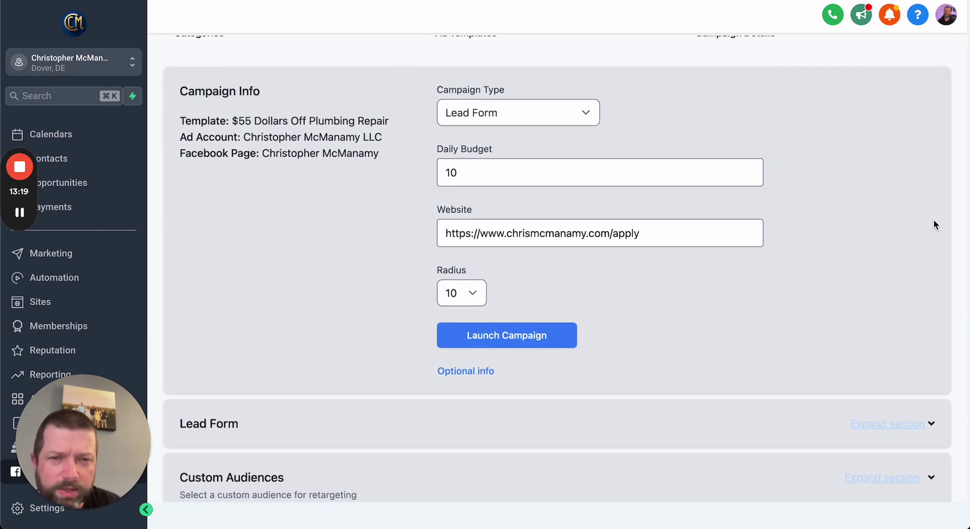
scroll(935, 225, "down", 1)
scroll(934, 226, "up", 3)
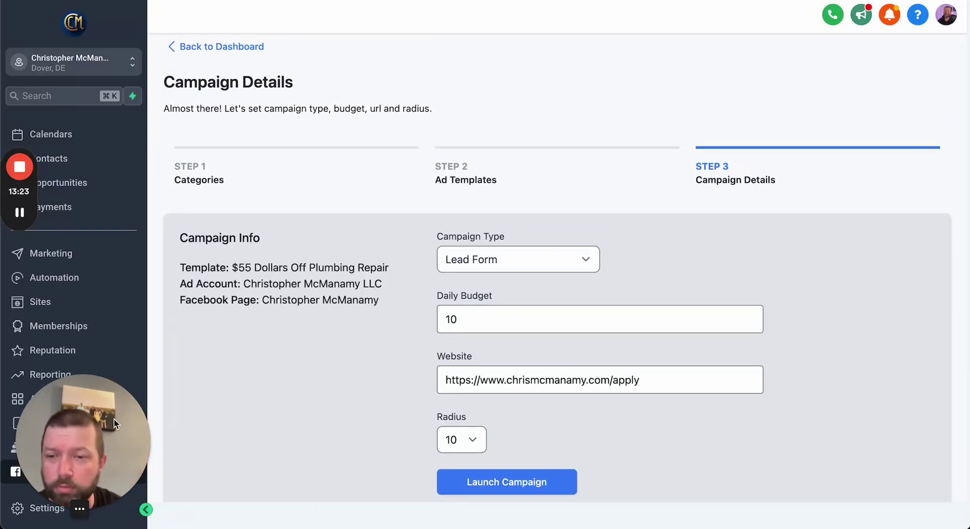
- Check the Facebook Form Fields Mapping in the account's integration settings and return to the Simple Ads dashboard
left_click_drag(112, 419, 237, 393)
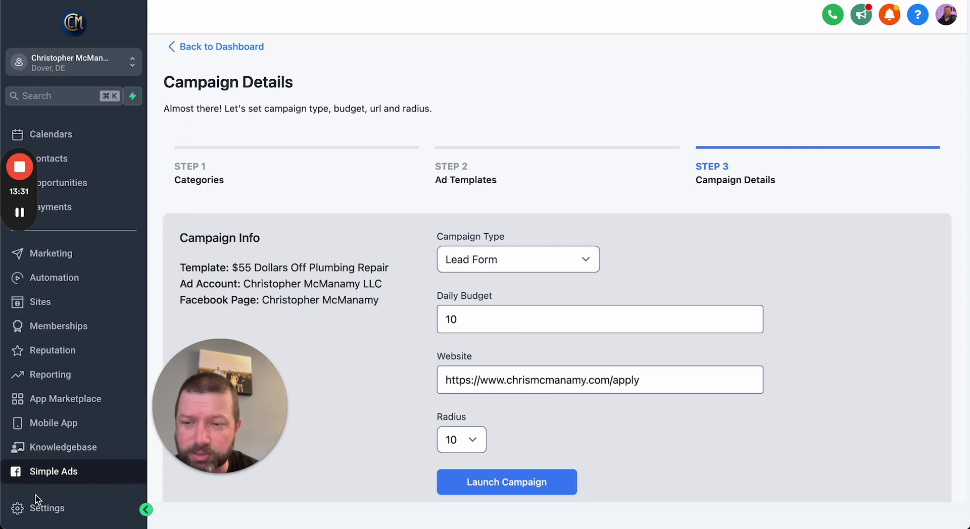
left_click(43, 507)
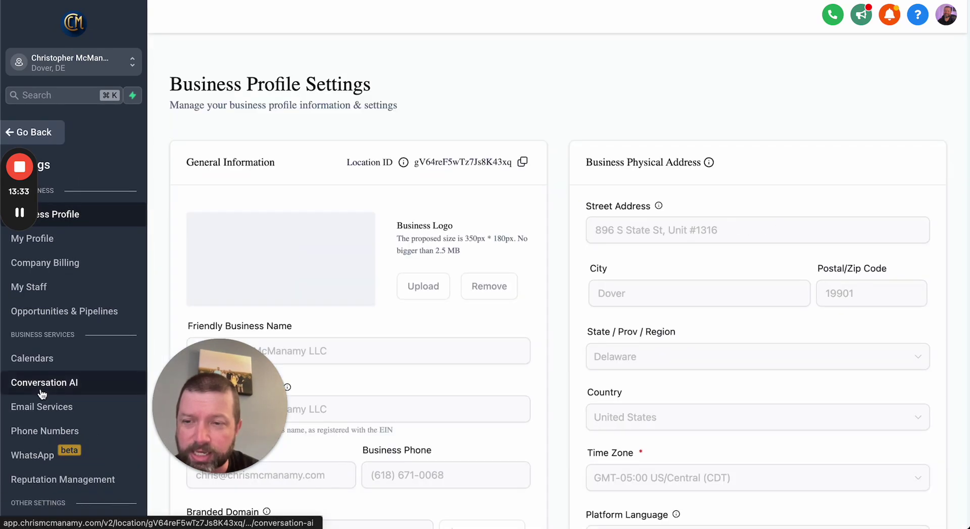
scroll(43, 392, "down", 5)
left_click(37, 392)
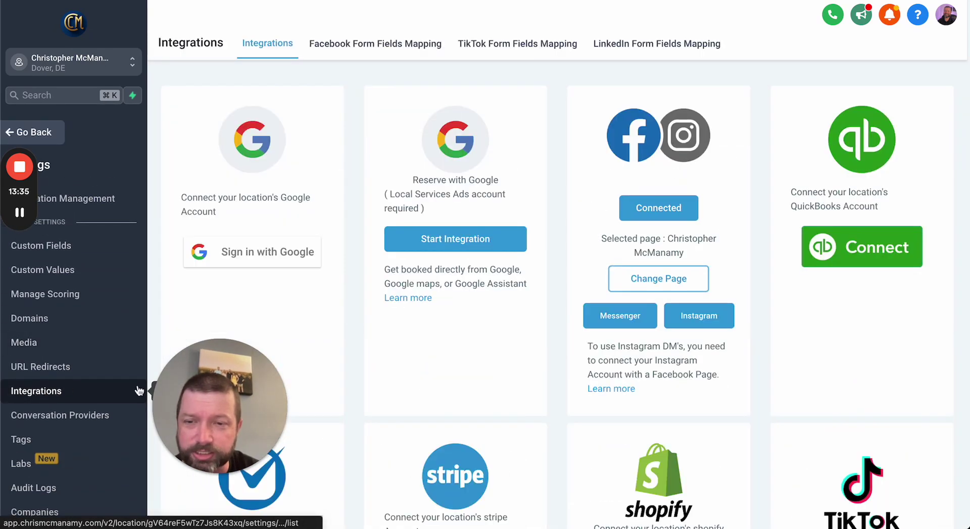
left_click(411, 53)
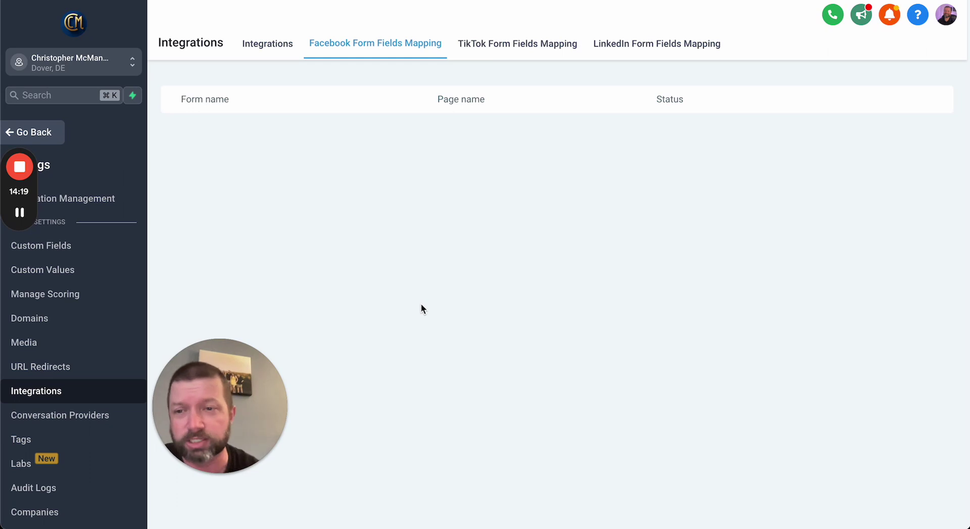
left_click(40, 133)
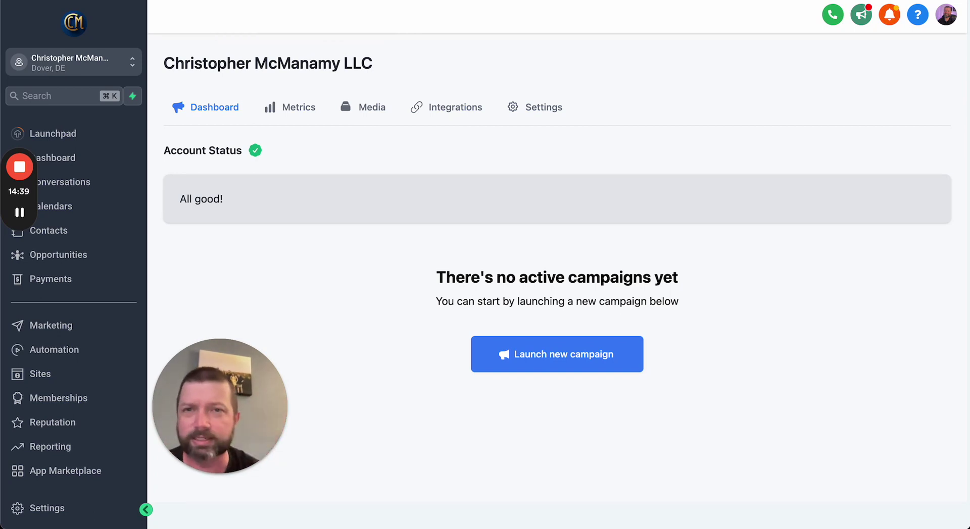
- Switch to UpHex and browse the business categories in the Template Library
key("ctrl+Tab")
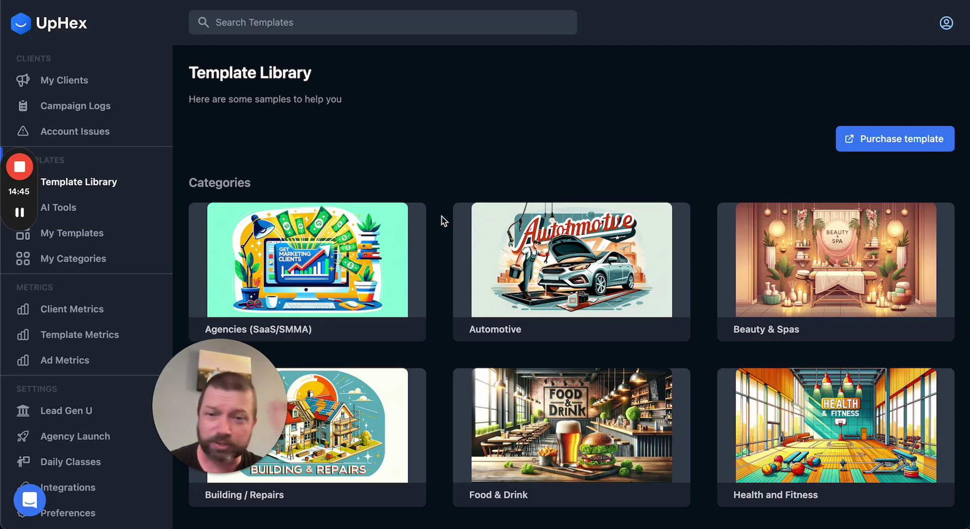
scroll(443, 221, "down", 7)
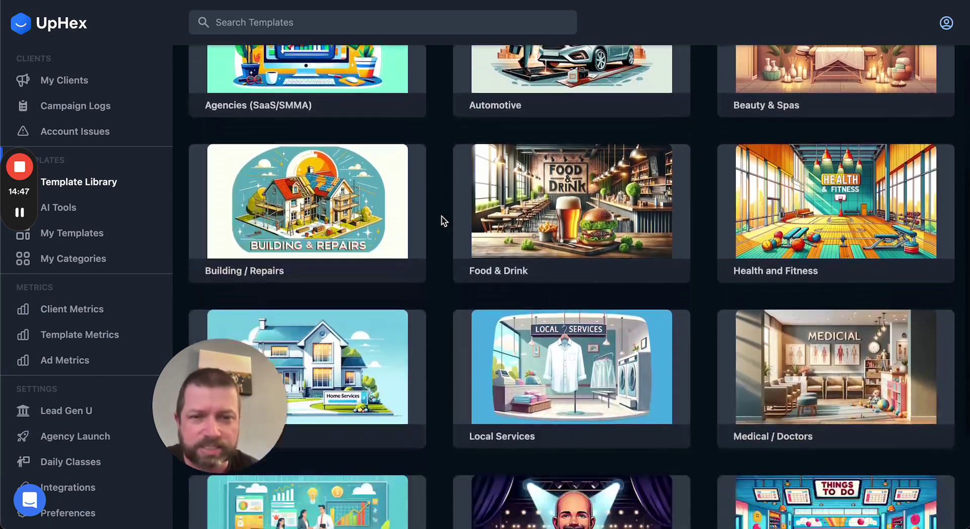
scroll(443, 220, "down", 1)
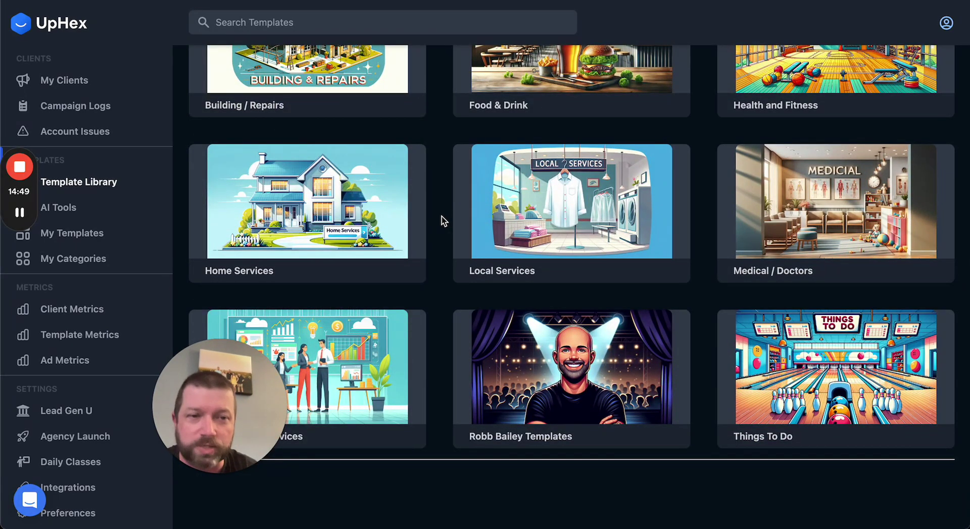
scroll(443, 221, "up", 5)
scroll(443, 221, "up", 4)
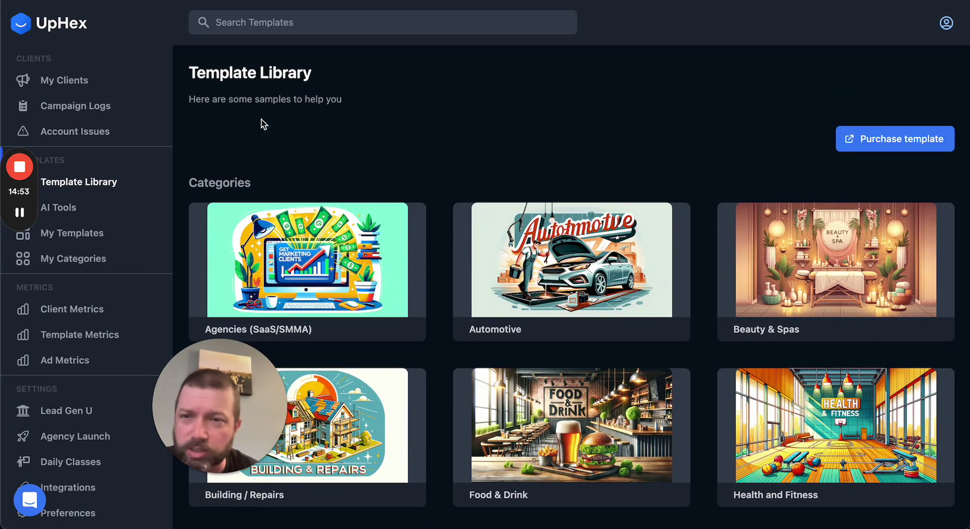
- Look over the client list, campaign logs and template platform choices, returning to the client list
left_click(62, 82)
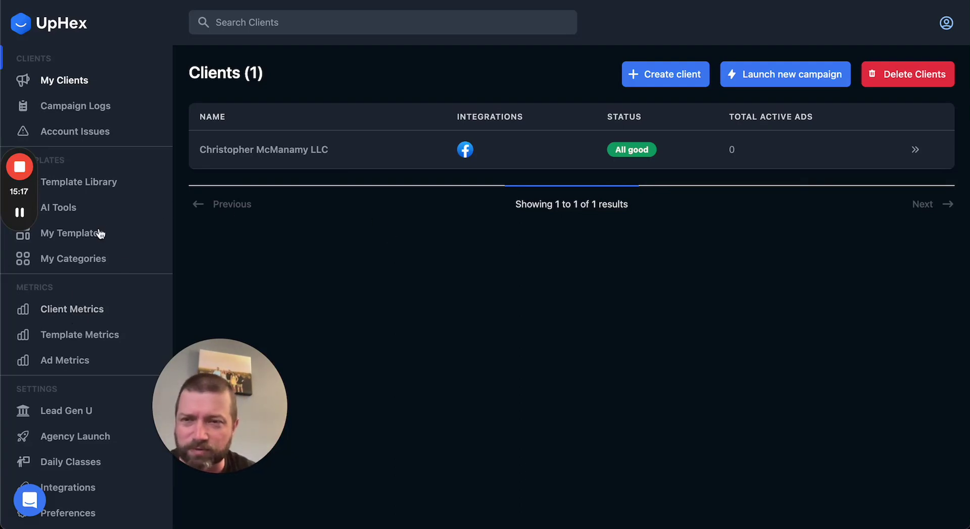
left_click(79, 110)
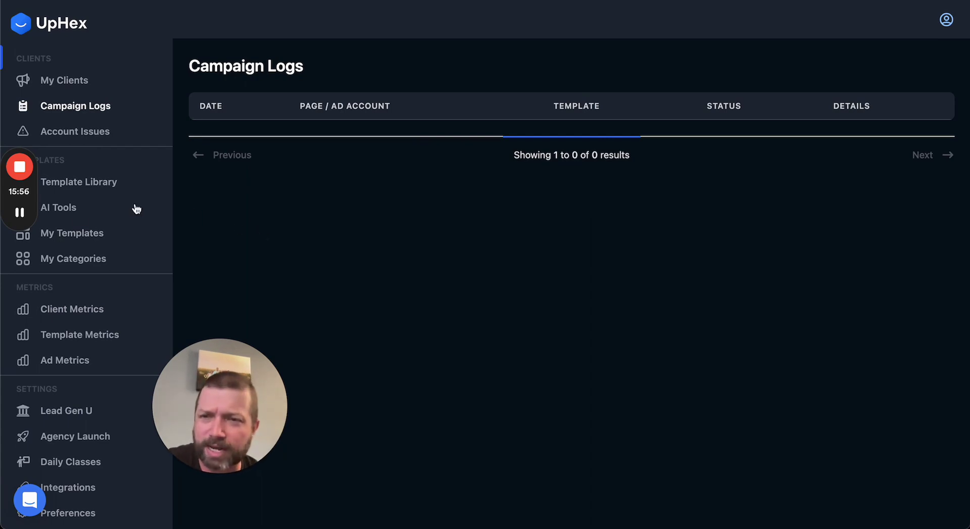
left_click(52, 236)
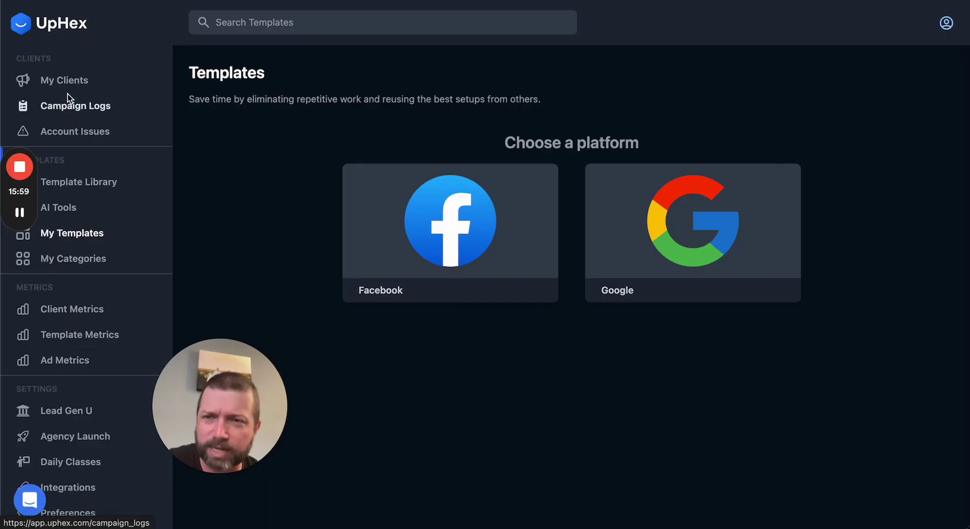
left_click(67, 81)
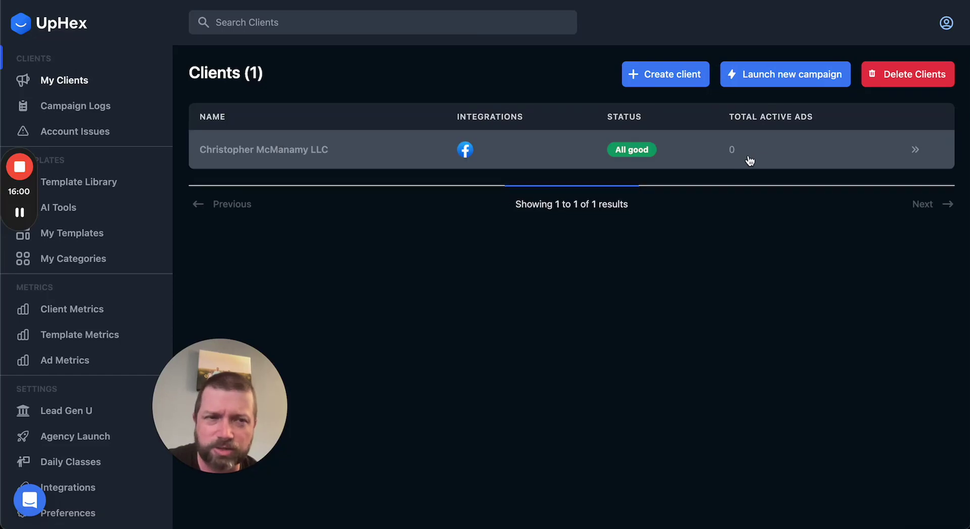